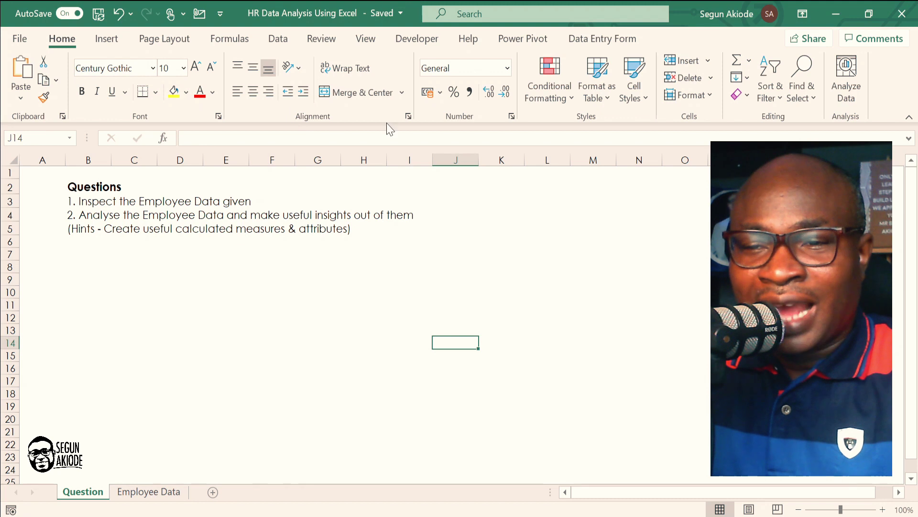
{"action": "left_click", "coordinate": [507, 68]}
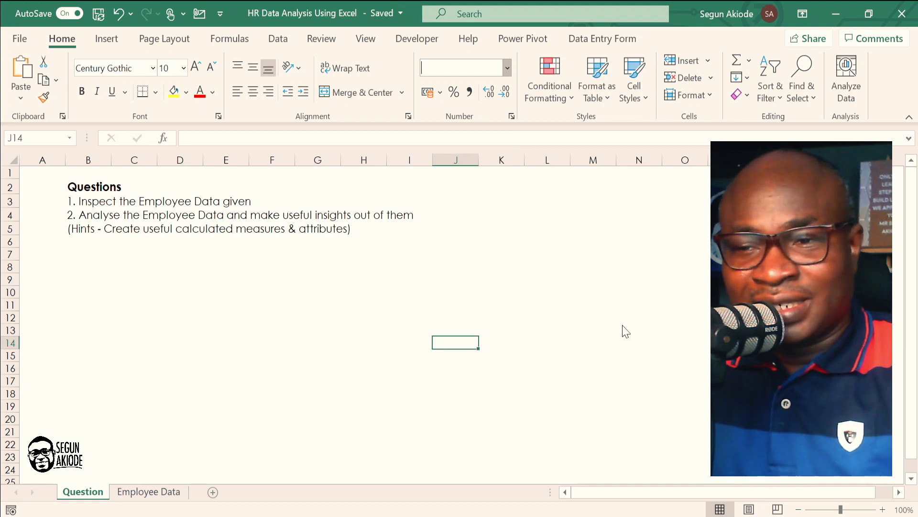
{"action": "key", "text": "Escape"}
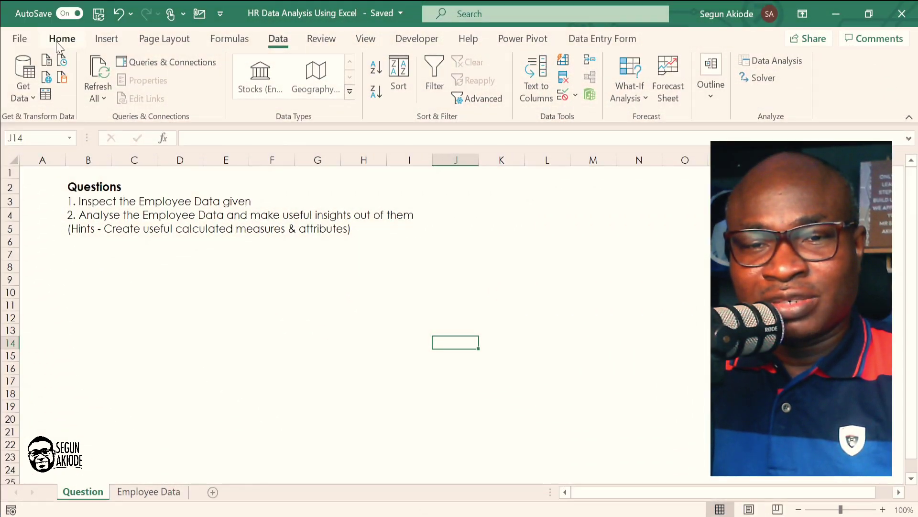
{"action": "left_click", "coordinate": [62, 38]}
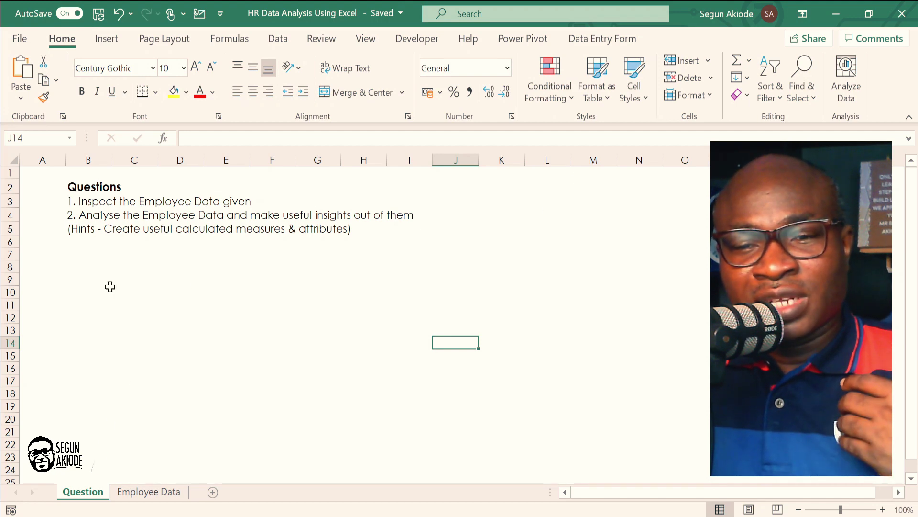
Step: Compare the task questions on the Question sheet with the employee records on the Employee Data sheet
{"action": "left_click", "coordinate": [152, 492]}
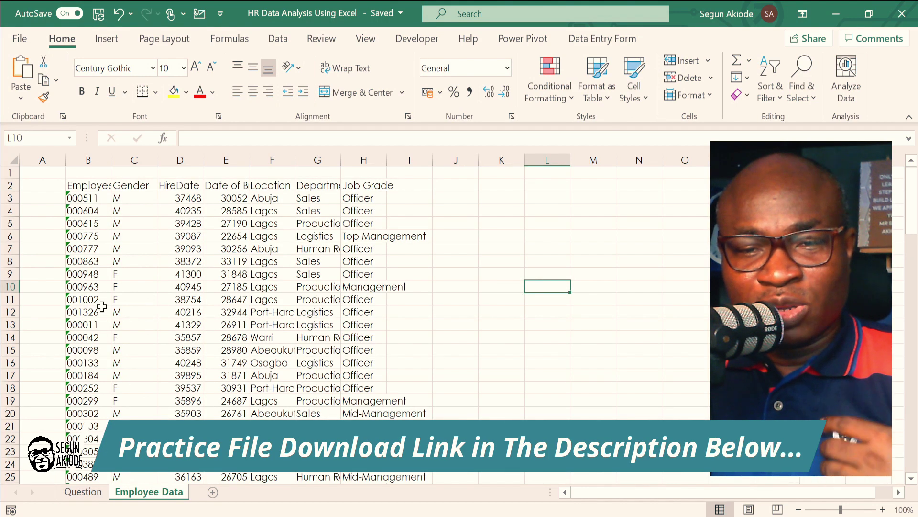
{"action": "scroll", "coordinate": [349, 329], "scroll_direction": "down", "scroll_amount": 13}
{"action": "scroll", "coordinate": [351, 330], "scroll_direction": "up", "scroll_amount": 10}
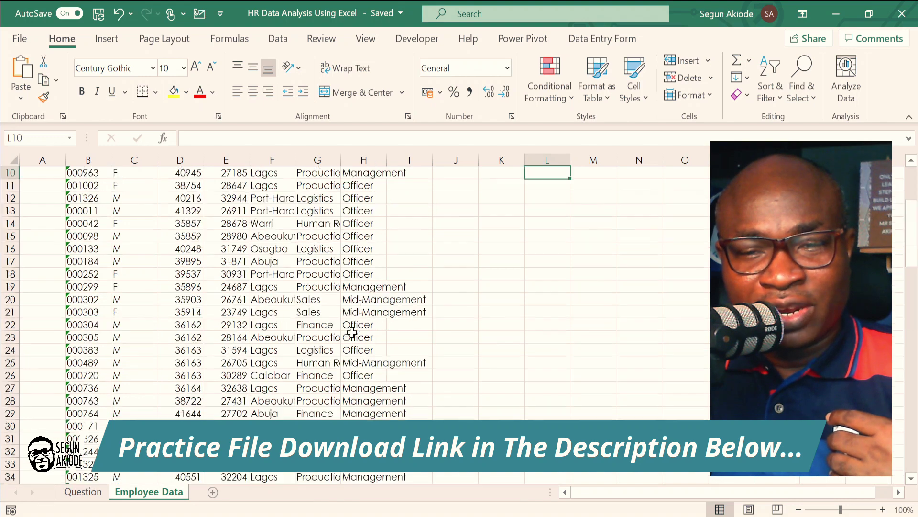
{"action": "scroll", "coordinate": [352, 332], "scroll_direction": "up", "scroll_amount": 3}
{"action": "left_click", "coordinate": [89, 492]}
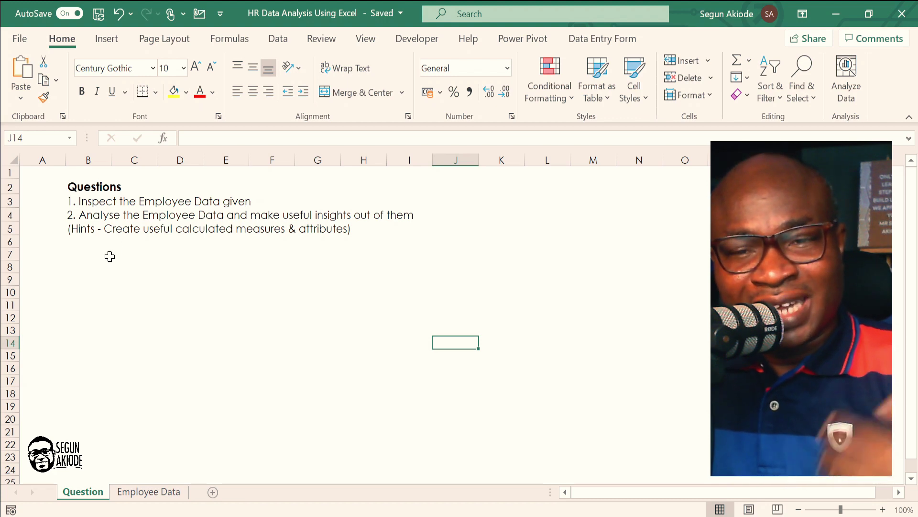
{"action": "left_click", "coordinate": [149, 492]}
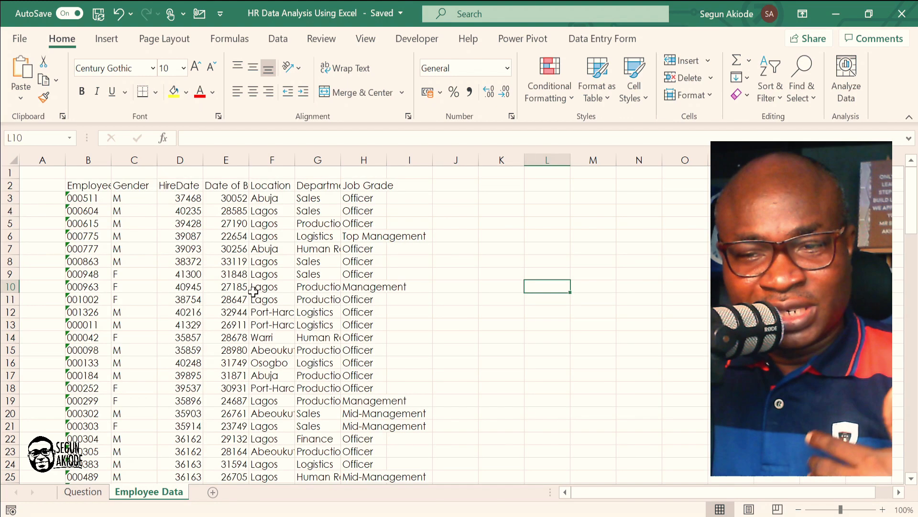
{"action": "scroll", "coordinate": [253, 290], "scroll_direction": "down", "scroll_amount": 19}
{"action": "scroll", "coordinate": [254, 290], "scroll_direction": "up", "scroll_amount": 11}
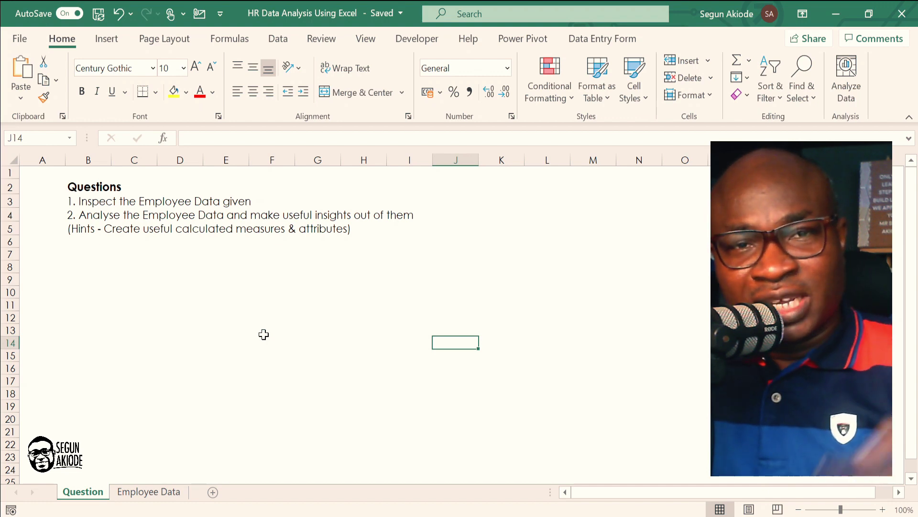
{"action": "left_click", "coordinate": [147, 493]}
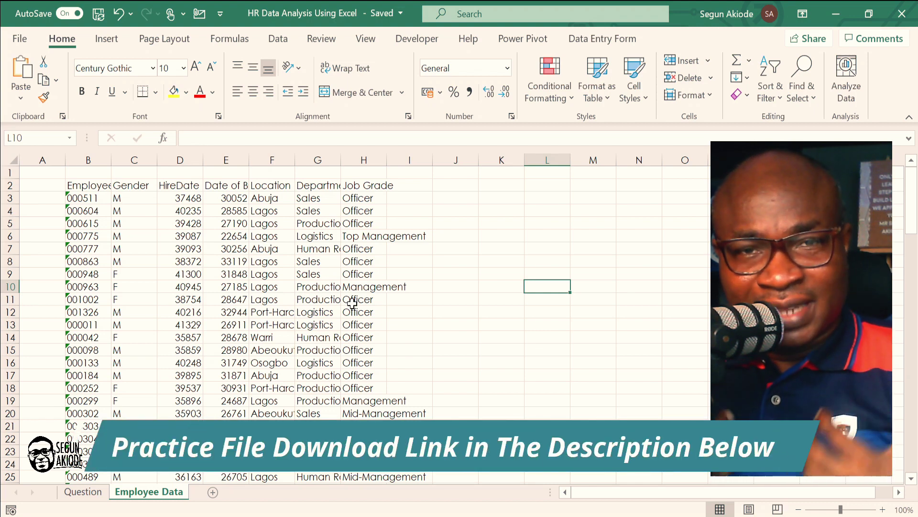
{"action": "left_click", "coordinate": [90, 494]}
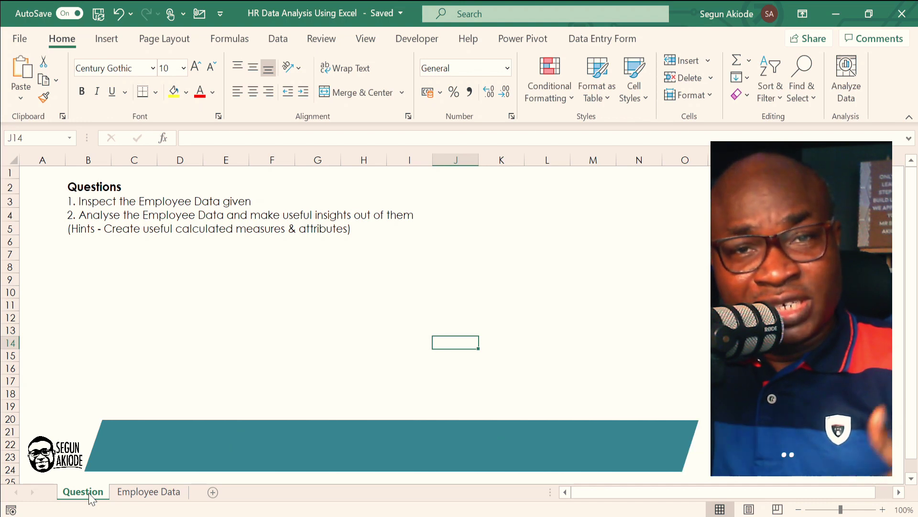
{"action": "left_click", "coordinate": [131, 497]}
{"action": "left_click", "coordinate": [88, 492]}
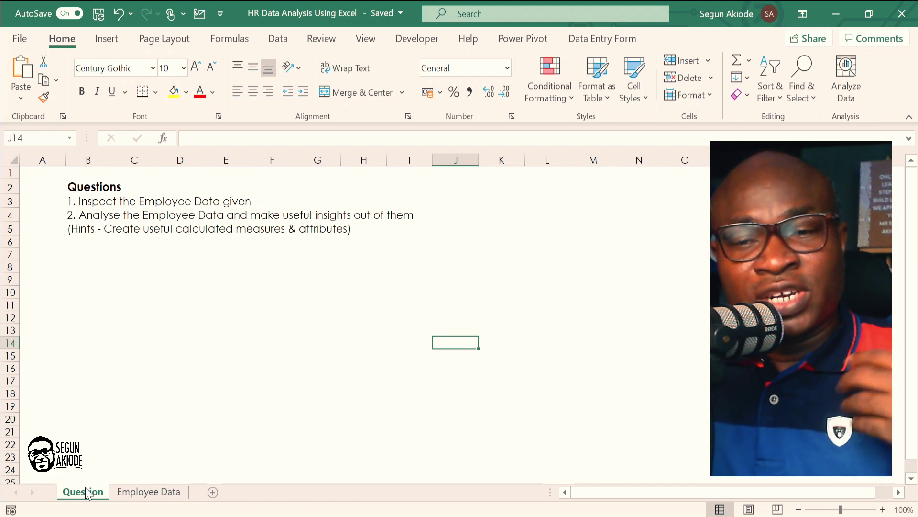
{"action": "left_click", "coordinate": [125, 497]}
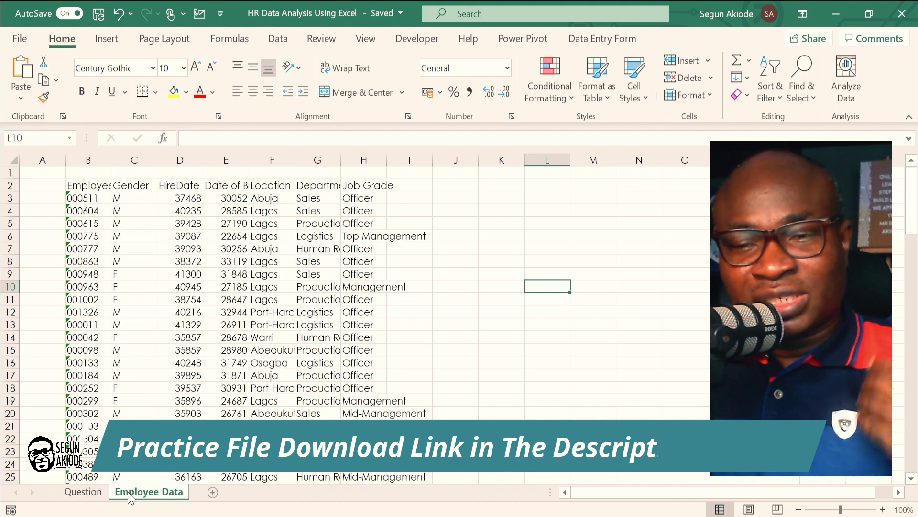
Step: Examine the Employee ID, HireDate and Date of Birth headers and the way the birth dates are stored
{"action": "left_click", "coordinate": [77, 185]}
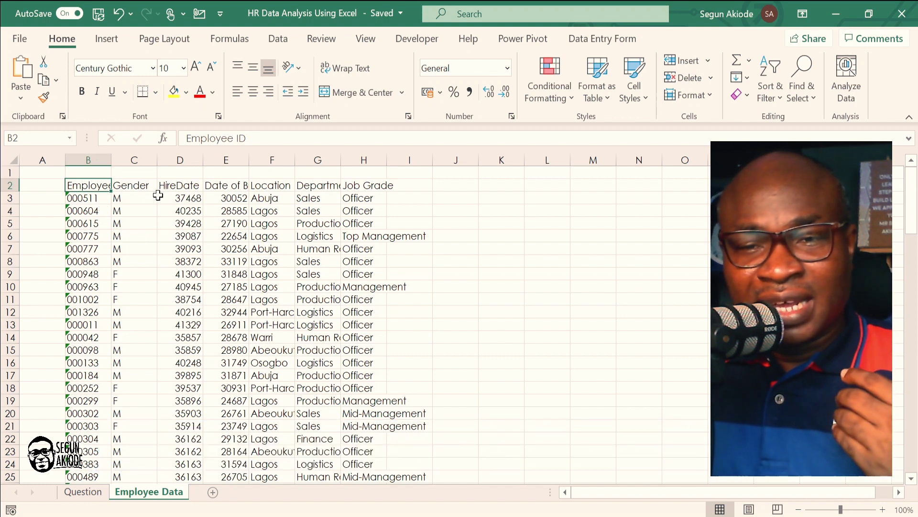
{"action": "left_click", "coordinate": [223, 184]}
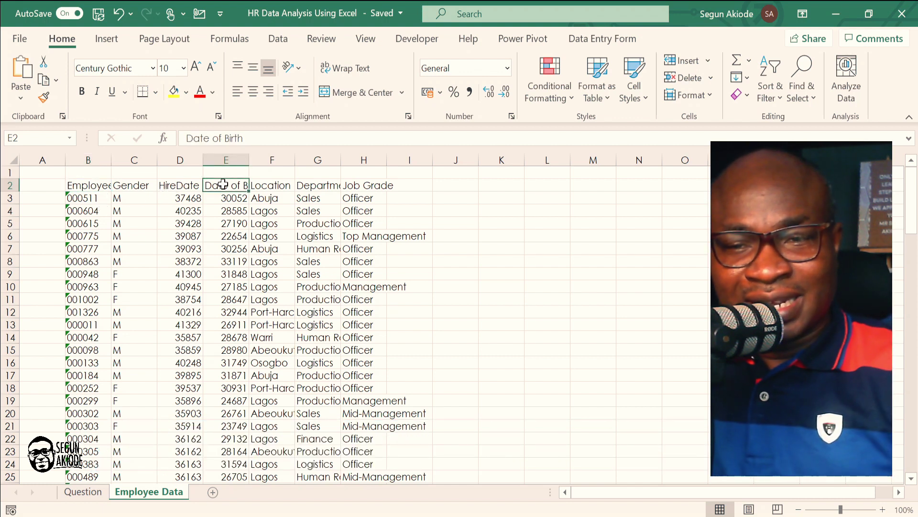
{"action": "left_click", "coordinate": [96, 188]}
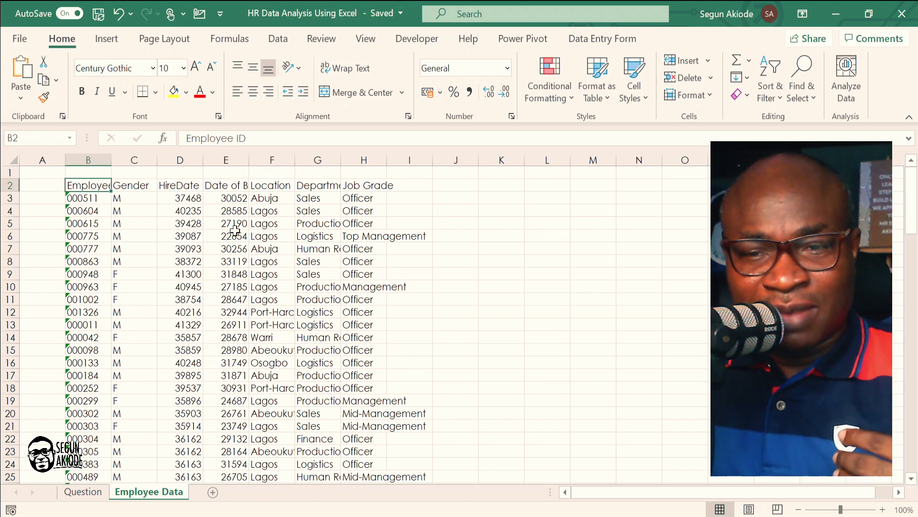
{"action": "left_click", "coordinate": [185, 184]}
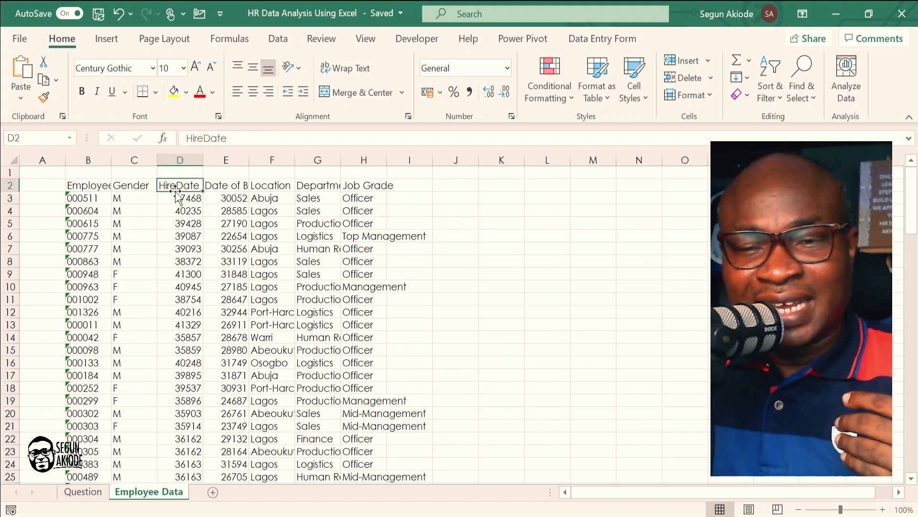
{"action": "left_click", "coordinate": [238, 188]}
{"action": "left_click", "coordinate": [233, 196]}
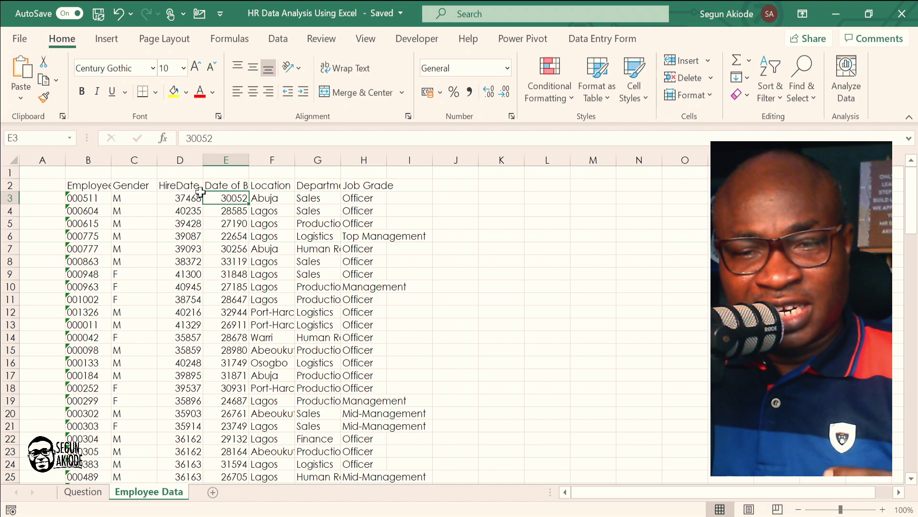
{"action": "left_click", "coordinate": [96, 188]}
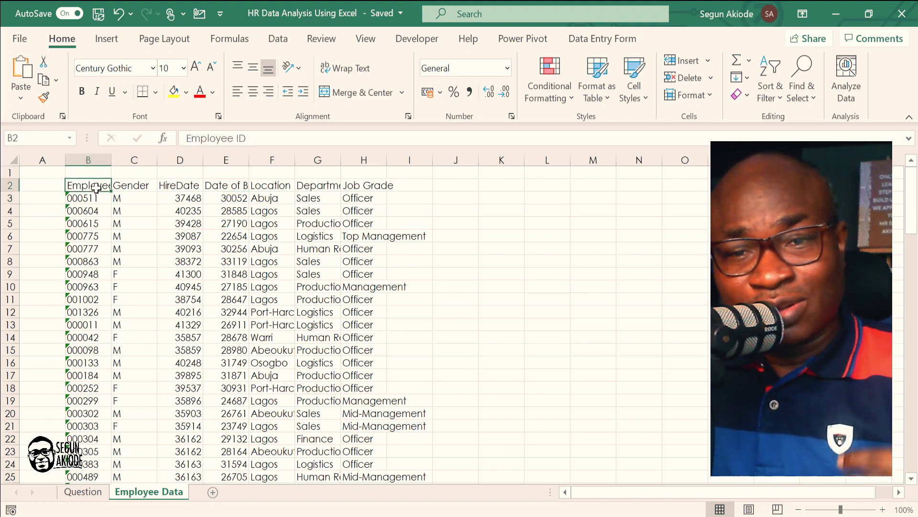
Step: Autofit the widths of columns B to H of the employee table to their contents
{"action": "double_click", "coordinate": [113, 162]}
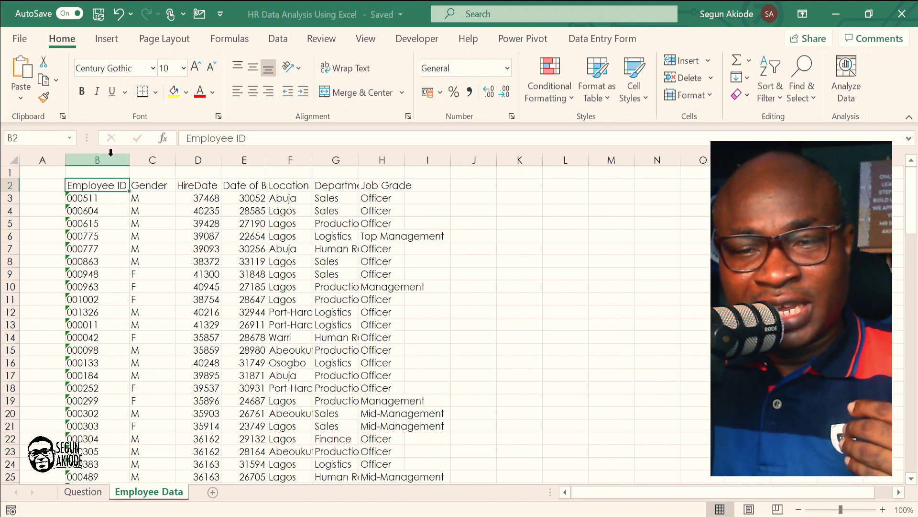
{"action": "double_click", "coordinate": [223, 162]}
{"action": "double_click", "coordinate": [175, 159]}
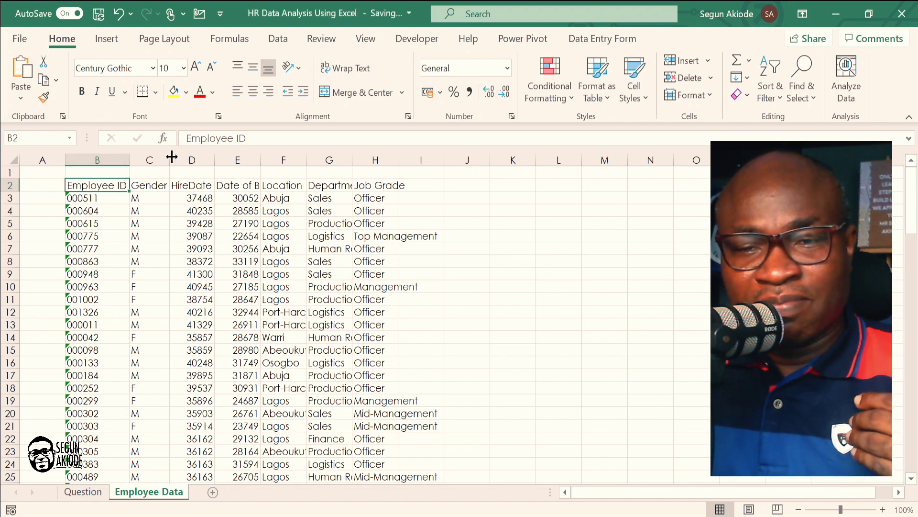
{"action": "double_click", "coordinate": [262, 156]}
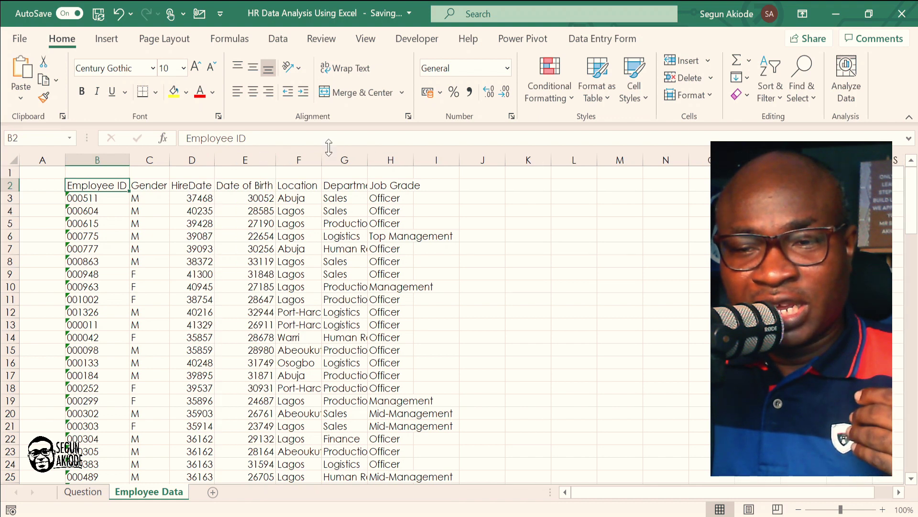
{"action": "double_click", "coordinate": [322, 160]}
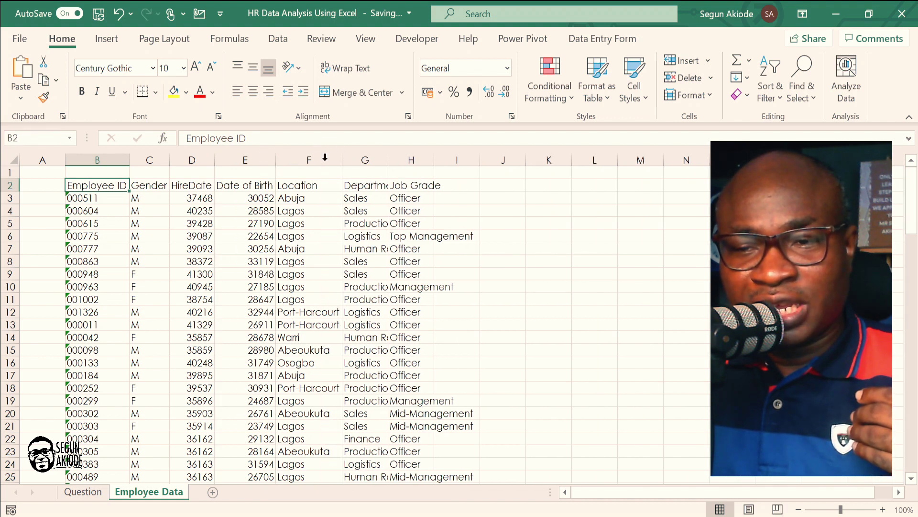
{"action": "double_click", "coordinate": [387, 157]}
{"action": "double_click", "coordinate": [473, 159]}
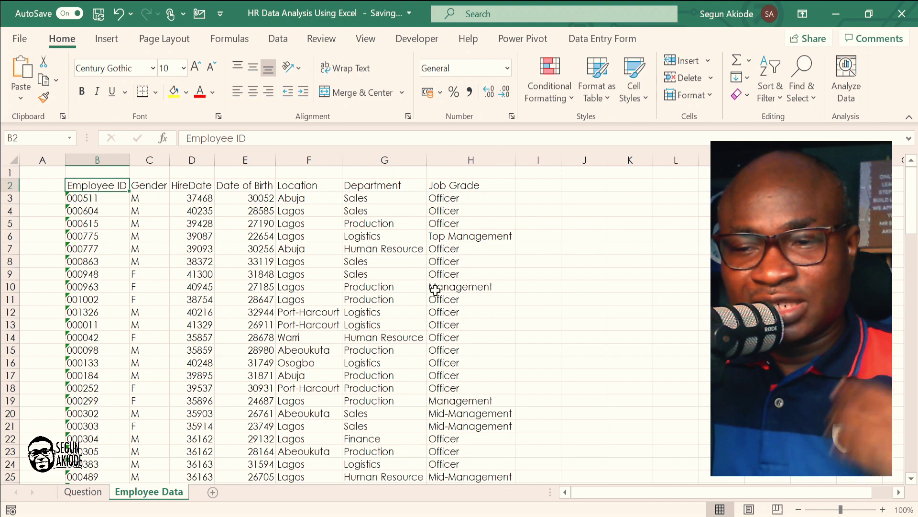
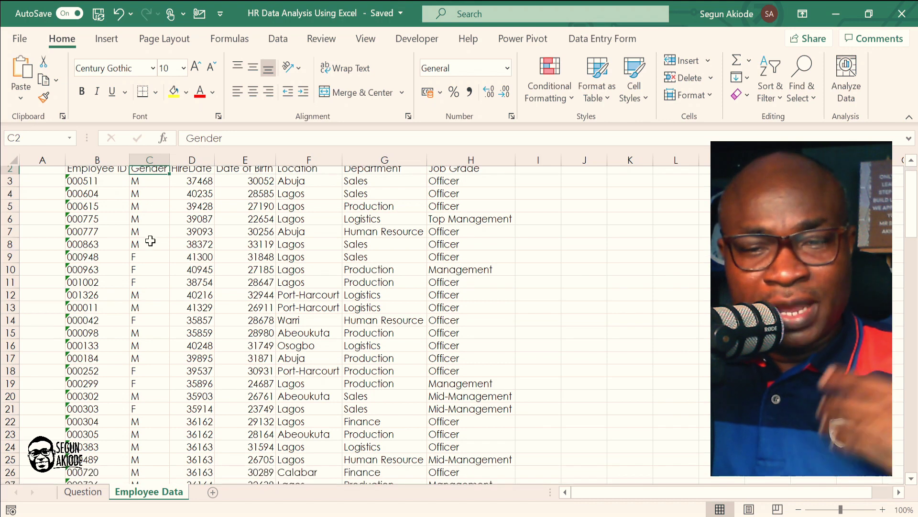
Step: Format all HireDate and Date of Birth values as dates using the 14 Mar 2012 type
{"action": "scroll", "coordinate": [150, 240], "scroll_direction": "up", "scroll_amount": 13}
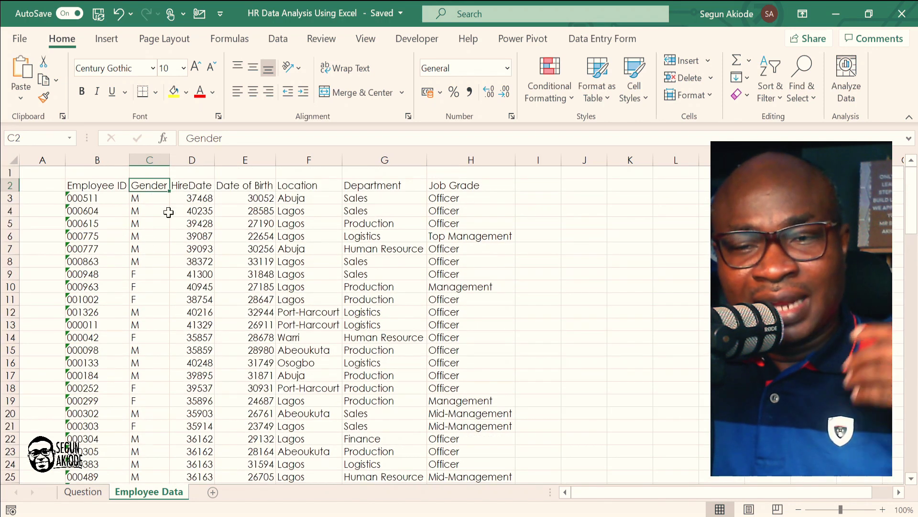
{"action": "left_click", "coordinate": [180, 183]}
{"action": "left_click", "coordinate": [250, 186]}
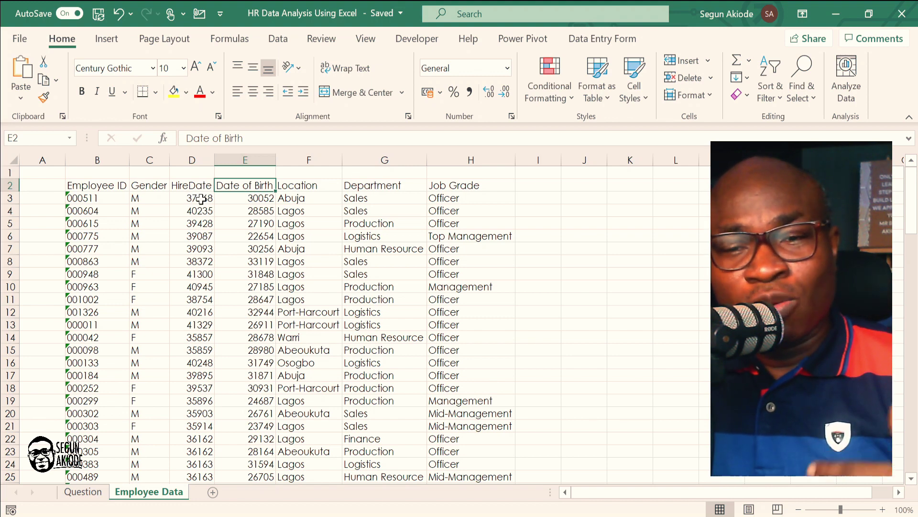
{"action": "left_click", "coordinate": [201, 199]}
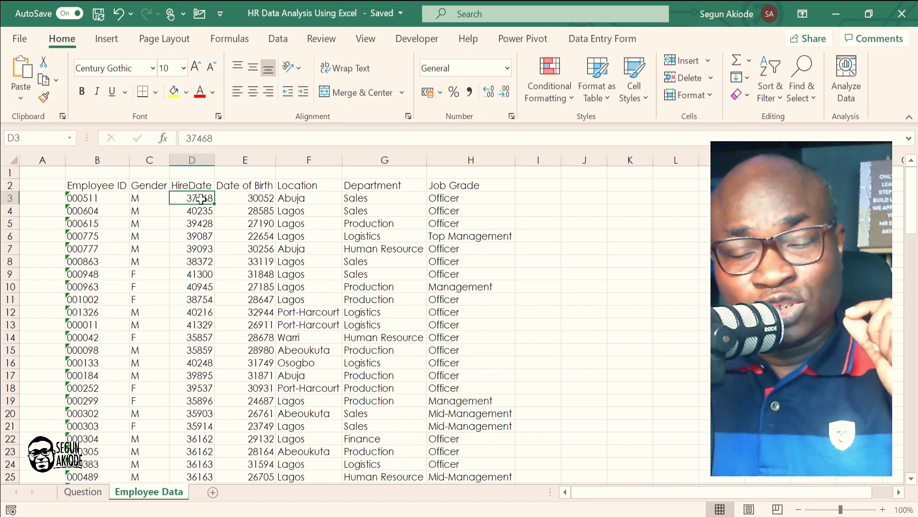
{"action": "left_click_drag", "start_coordinate": [202, 199], "coordinate": [243, 434]}
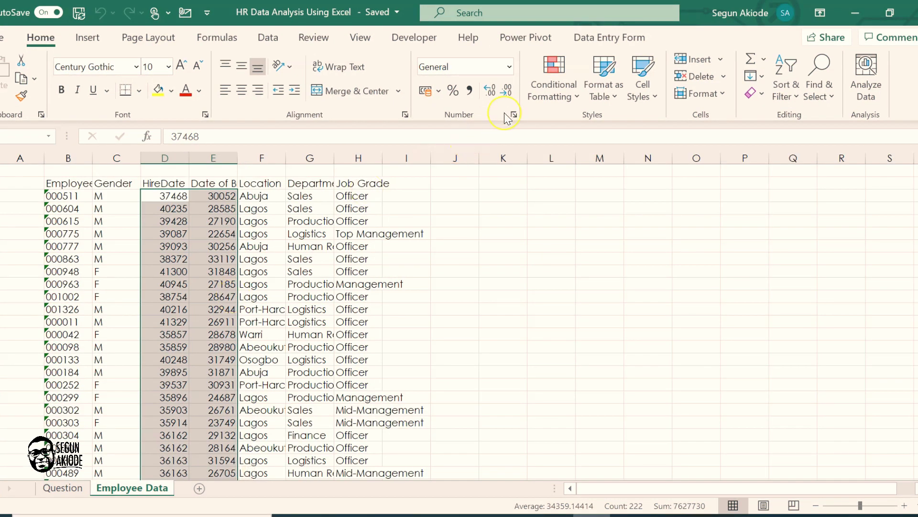
{"action": "left_click", "coordinate": [513, 114]}
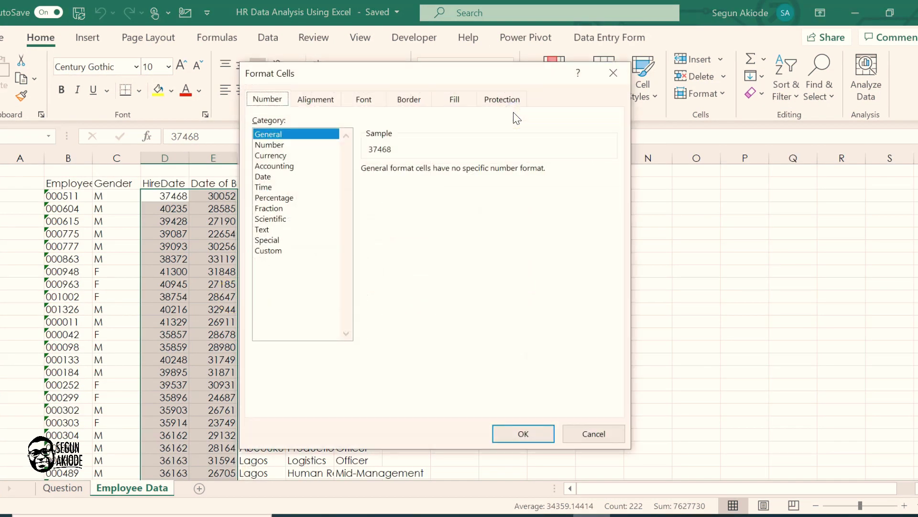
{"action": "left_click", "coordinate": [270, 178]}
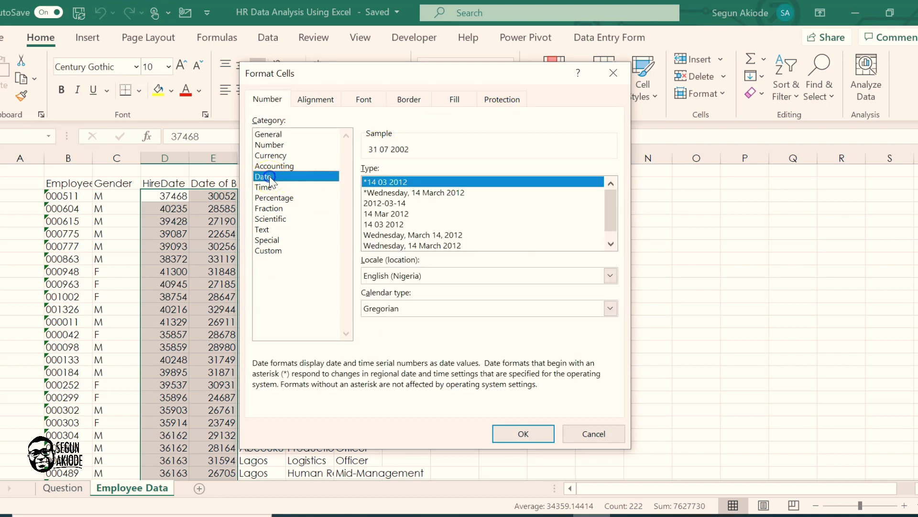
{"action": "left_click", "coordinate": [383, 216]}
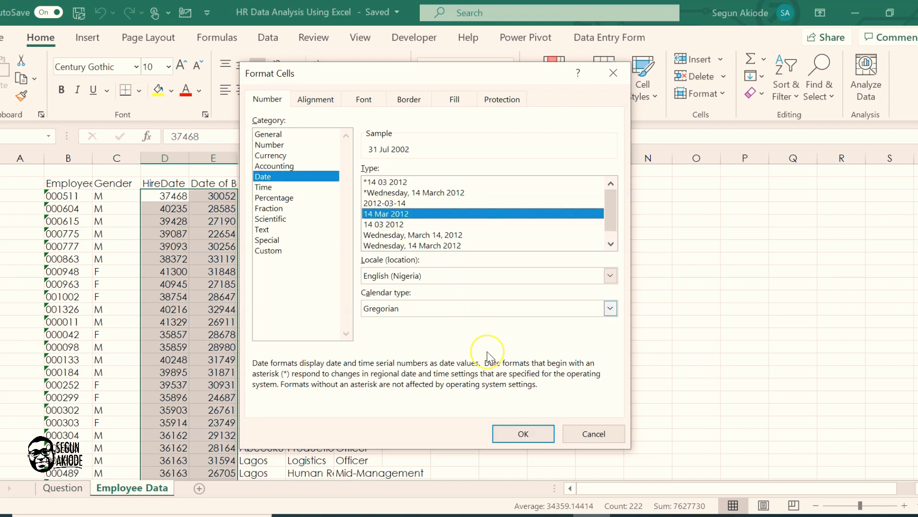
{"action": "left_click", "coordinate": [524, 435]}
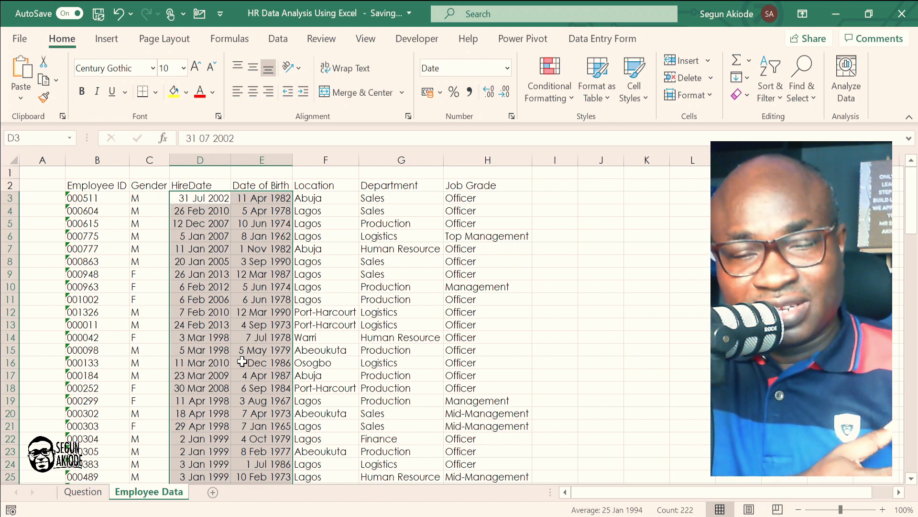
{"action": "left_click", "coordinate": [236, 299]}
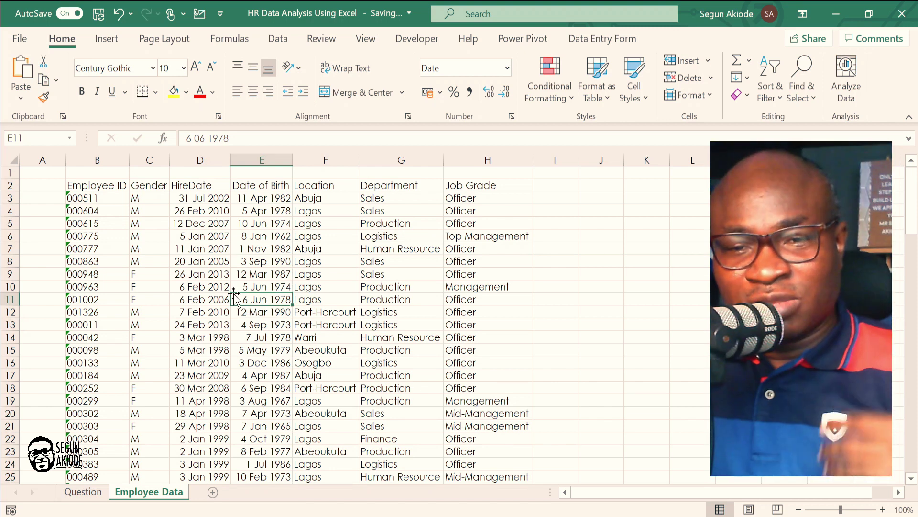
Step: Center the contents of the Employee ID column horizontally
{"action": "left_click", "coordinate": [94, 162]}
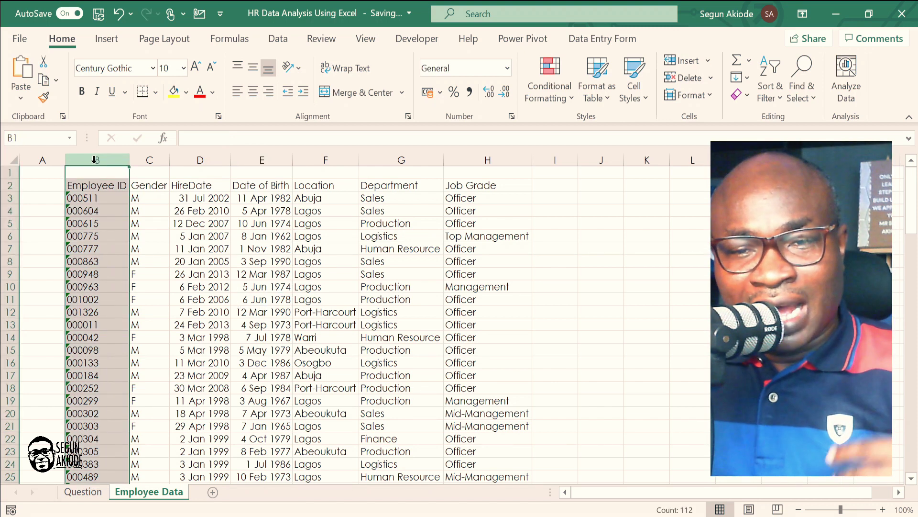
{"action": "left_click", "coordinate": [254, 91]}
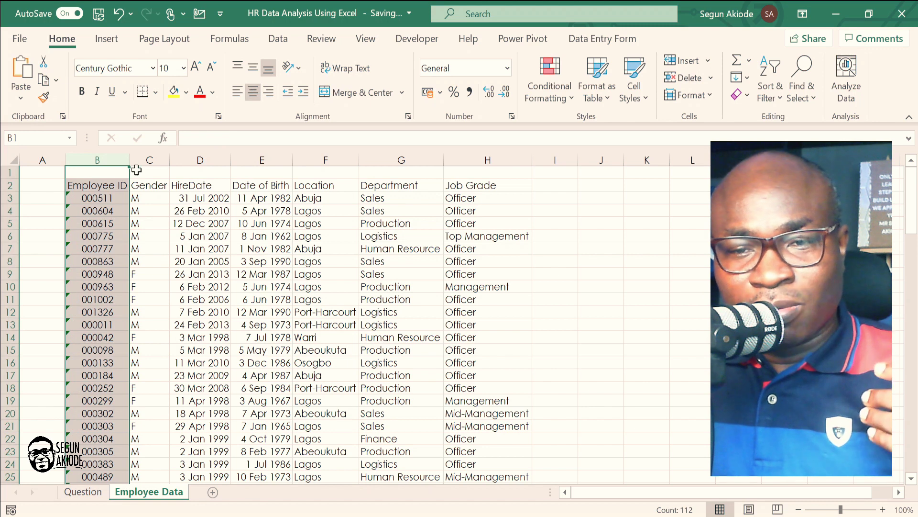
Step: Center the Gender column and the header cells from Employee ID to Job Grade horizontally
{"action": "left_click", "coordinate": [138, 159]}
{"action": "left_click", "coordinate": [254, 90]}
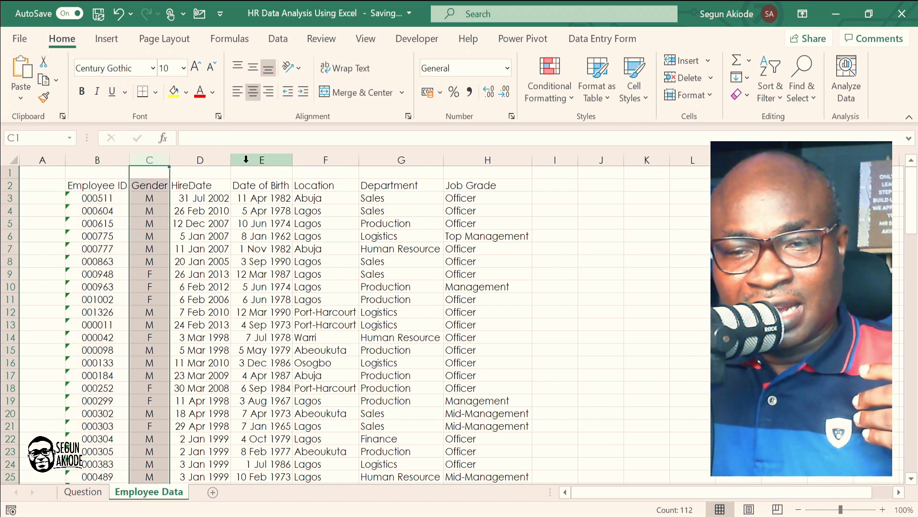
{"action": "left_click_drag", "start_coordinate": [77, 185], "coordinate": [455, 187]}
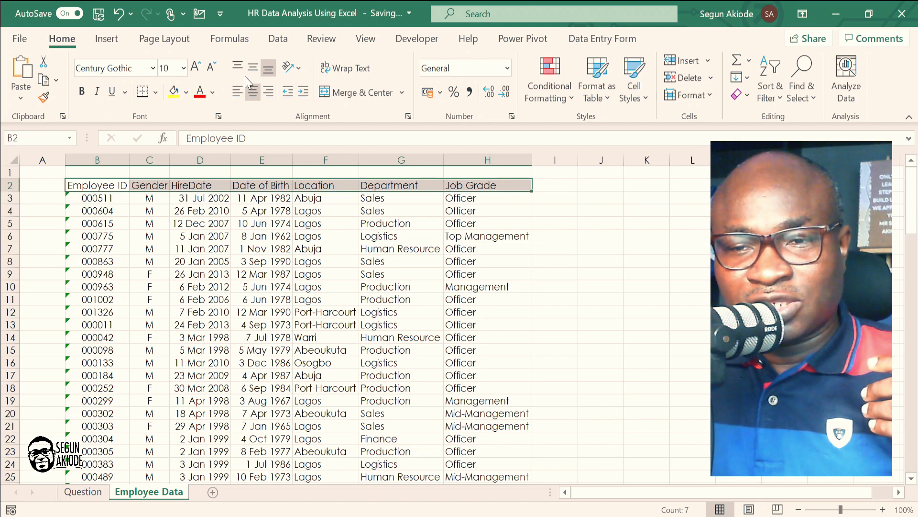
{"action": "left_click", "coordinate": [254, 94]}
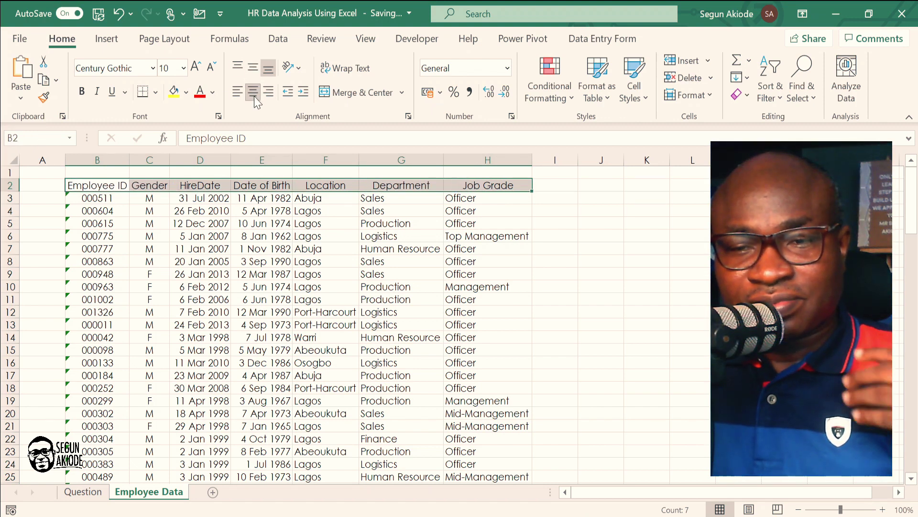
Step: Review the formatted hire dates and each column header from Employee ID to Job Grade
{"action": "left_click", "coordinate": [225, 289]}
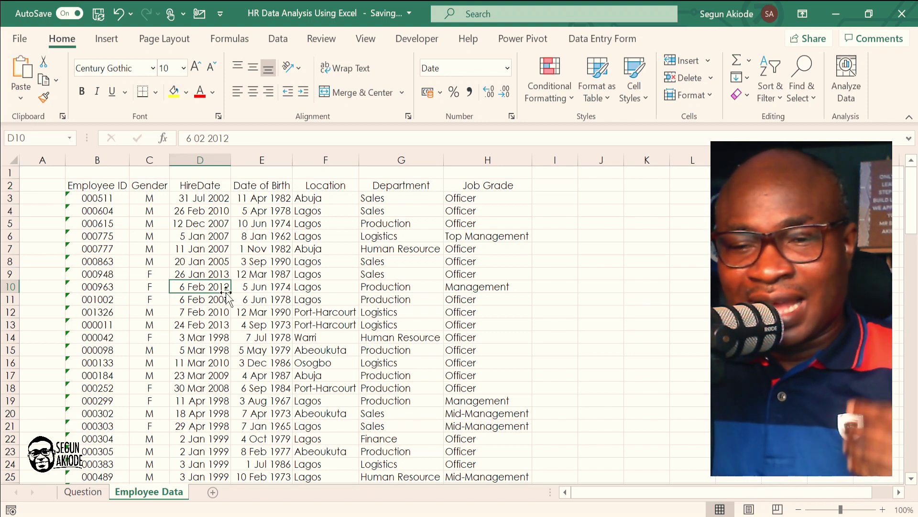
{"action": "scroll", "coordinate": [227, 293], "scroll_direction": "down", "scroll_amount": 1}
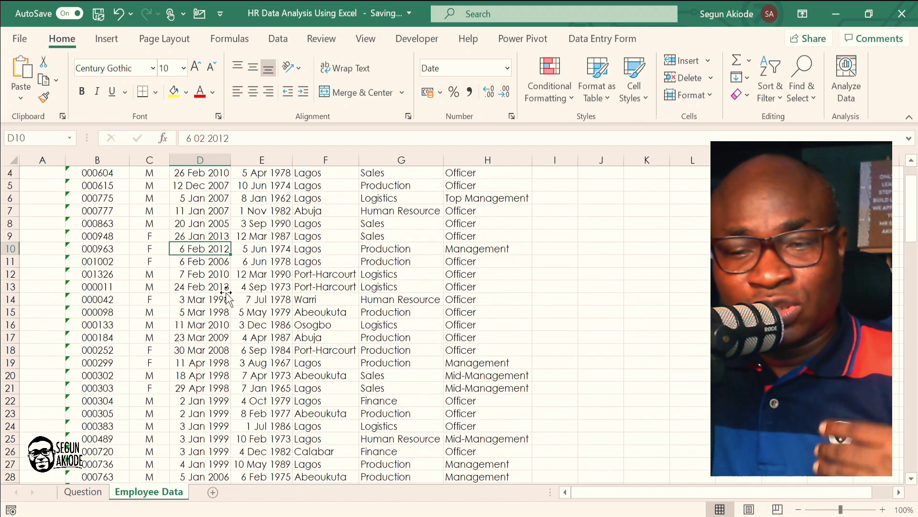
{"action": "scroll", "coordinate": [226, 292], "scroll_direction": "up", "scroll_amount": 1}
{"action": "left_click", "coordinate": [108, 186]}
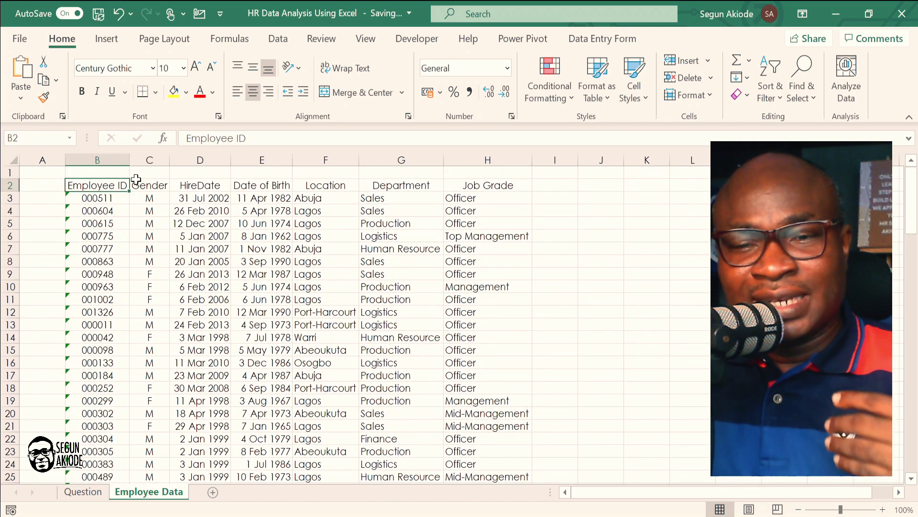
{"action": "left_click", "coordinate": [139, 186]}
{"action": "left_click", "coordinate": [202, 182]}
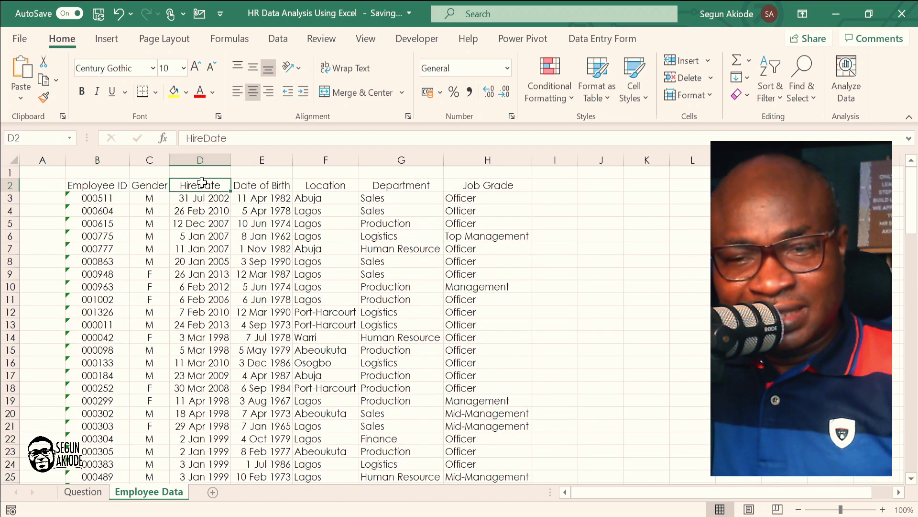
{"action": "left_click", "coordinate": [251, 185]}
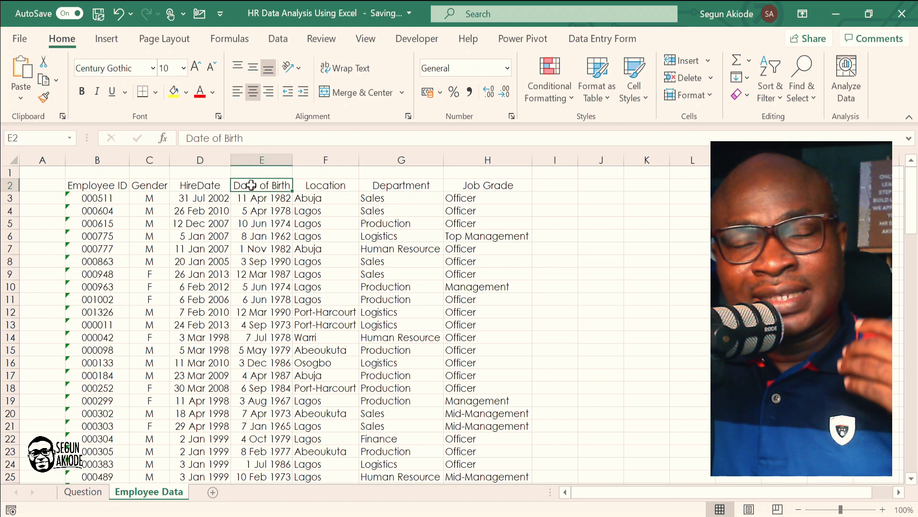
{"action": "left_click", "coordinate": [313, 184]}
{"action": "left_click", "coordinate": [407, 188]}
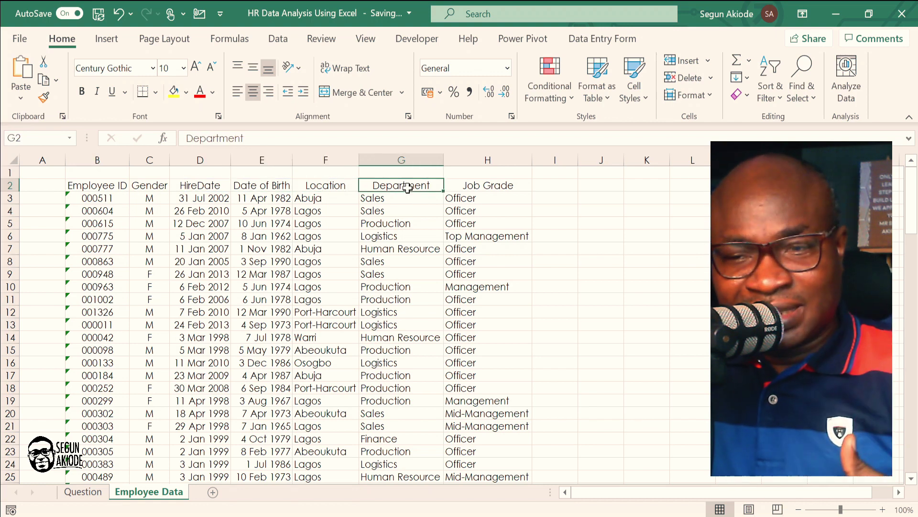
{"action": "left_click", "coordinate": [473, 190]}
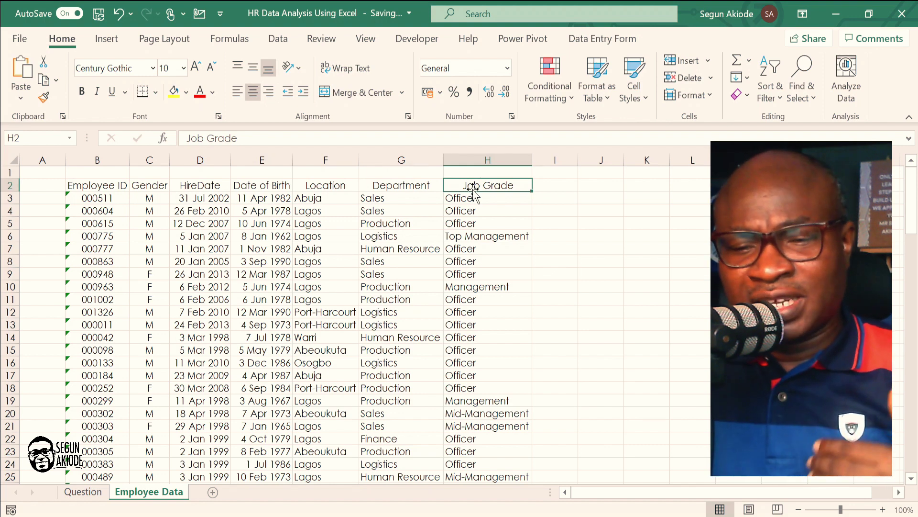
Step: Check the tasks on the Question sheet against the employee records, examining the Employee ID, Gender, HireDate and Date of Birth columns
{"action": "left_click", "coordinate": [83, 491]}
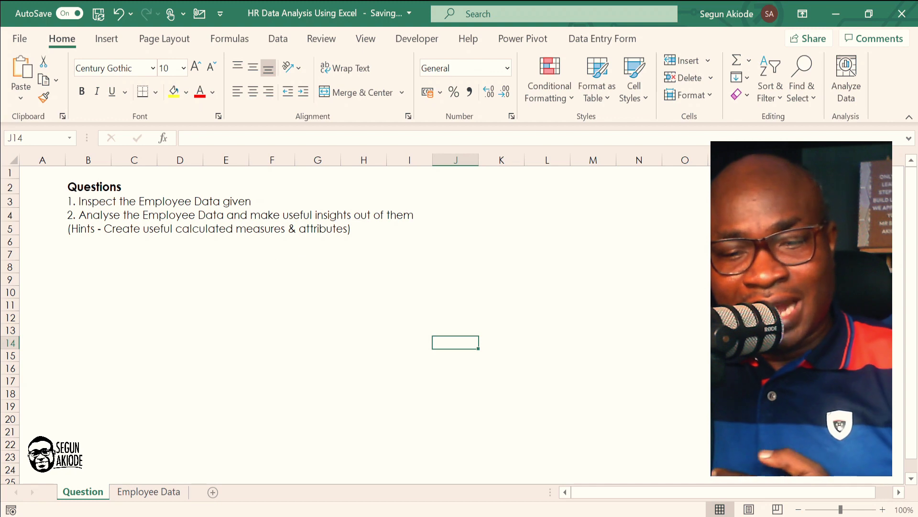
{"action": "left_click", "coordinate": [148, 491]}
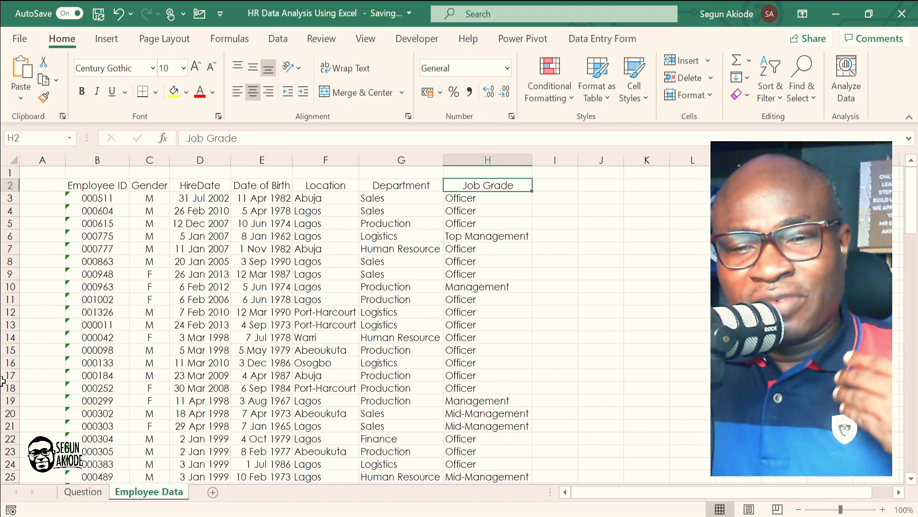
{"action": "left_click", "coordinate": [96, 213]}
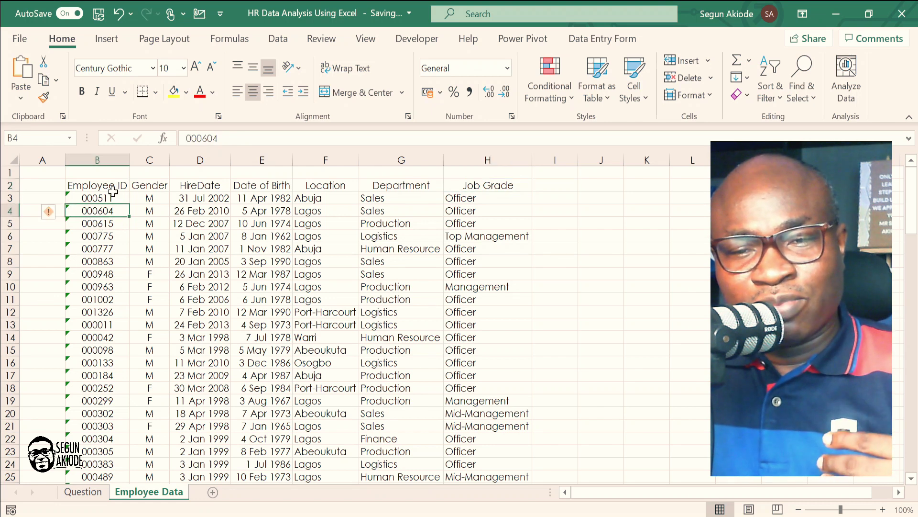
{"action": "scroll", "coordinate": [112, 192], "scroll_direction": "down", "scroll_amount": 8}
{"action": "scroll", "coordinate": [112, 193], "scroll_direction": "down", "scroll_amount": 7}
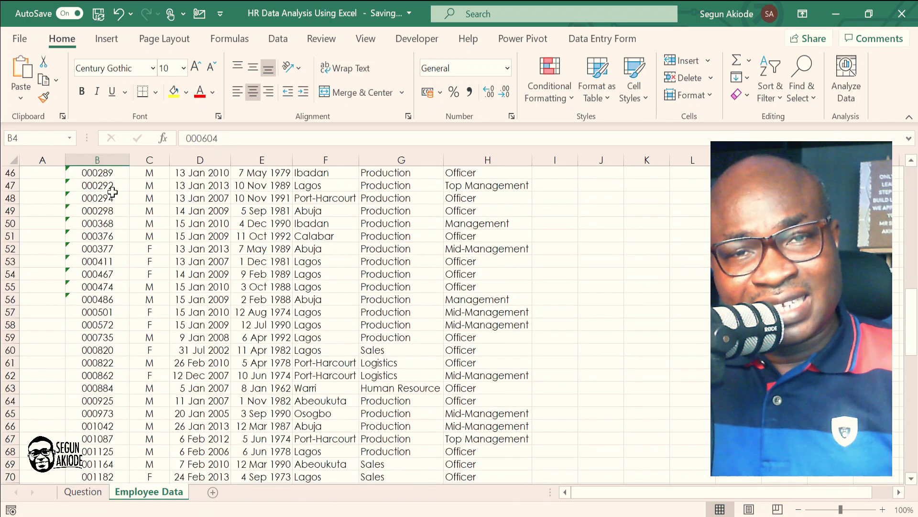
{"action": "scroll", "coordinate": [112, 193], "scroll_direction": "down", "scroll_amount": 13}
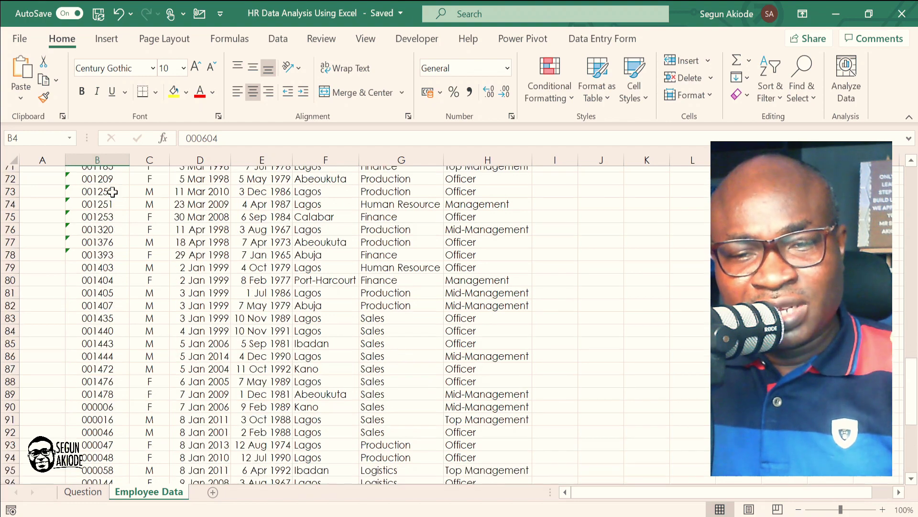
{"action": "scroll", "coordinate": [113, 192], "scroll_direction": "up", "scroll_amount": 8}
{"action": "scroll", "coordinate": [112, 192], "scroll_direction": "up", "scroll_amount": 20}
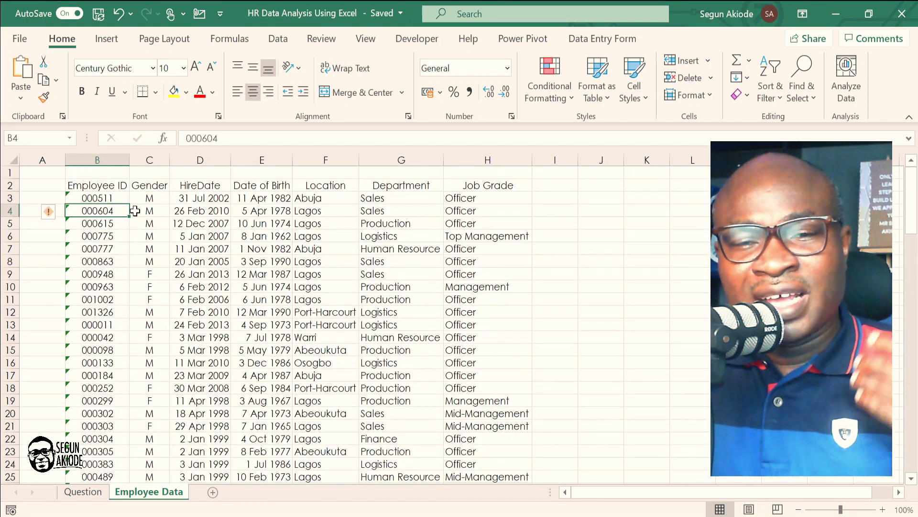
{"action": "left_click", "coordinate": [151, 196]}
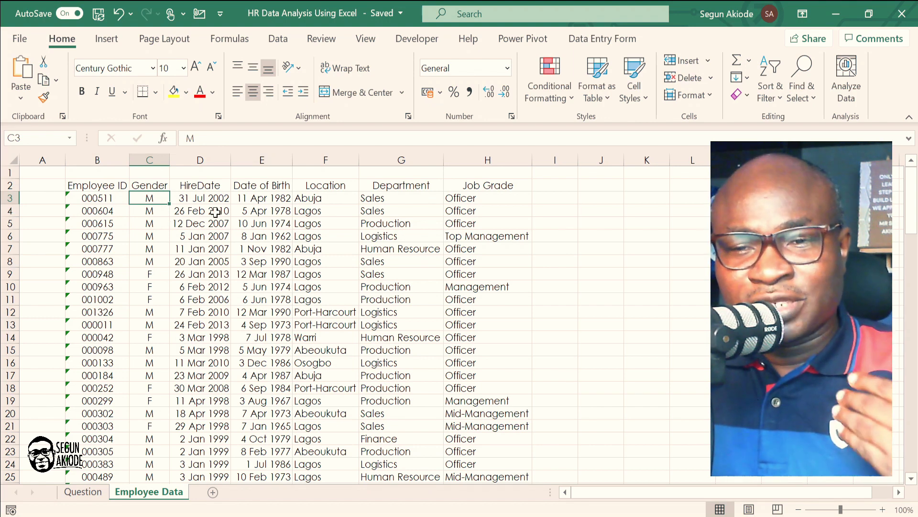
{"action": "left_click", "coordinate": [210, 198]}
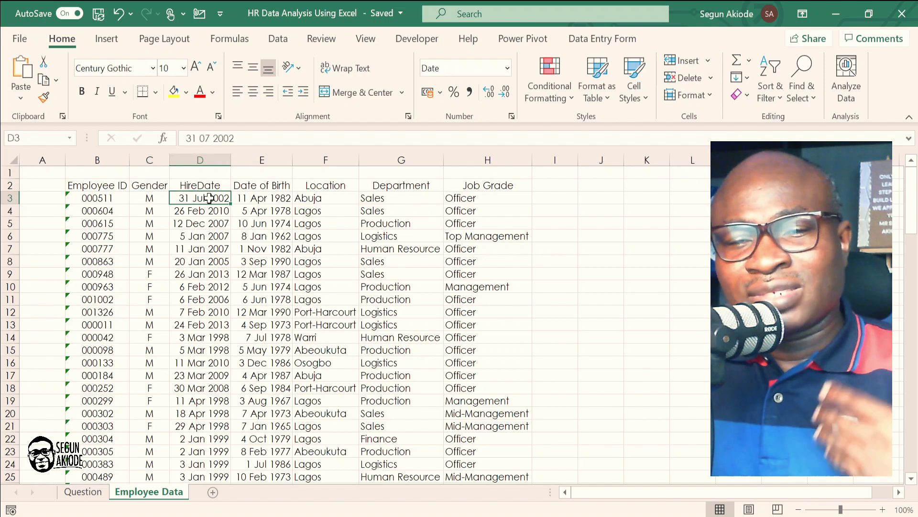
{"action": "left_click", "coordinate": [266, 186]}
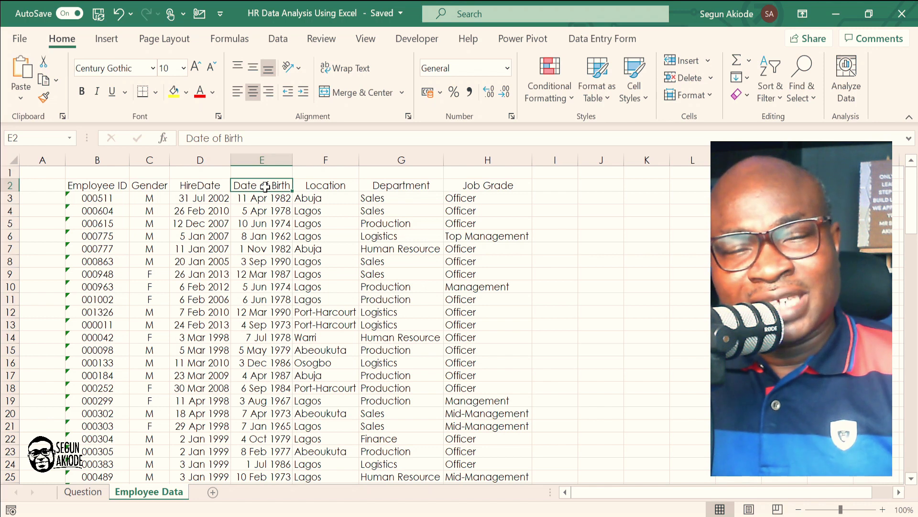
{"action": "left_click", "coordinate": [213, 190]}
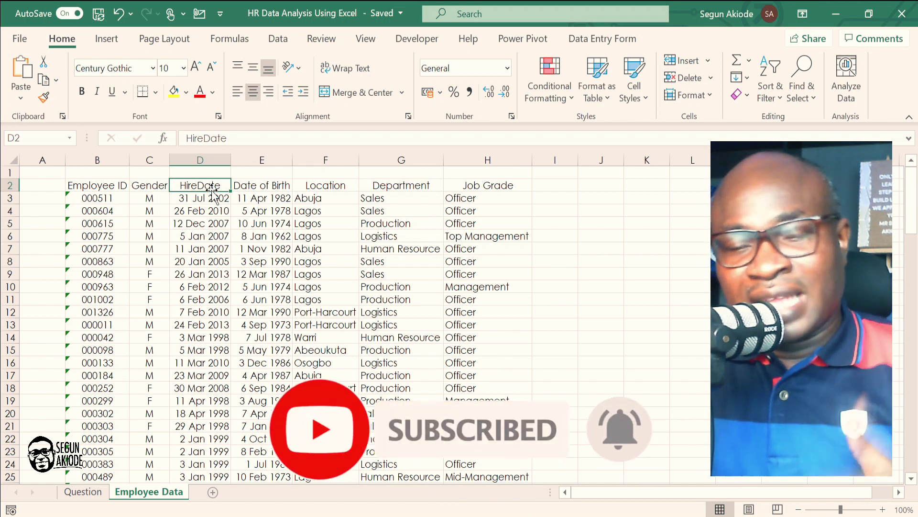
Step: Insert a blank column between Date of Birth and Location and give it the header Today's Date
{"action": "left_click", "coordinate": [316, 163]}
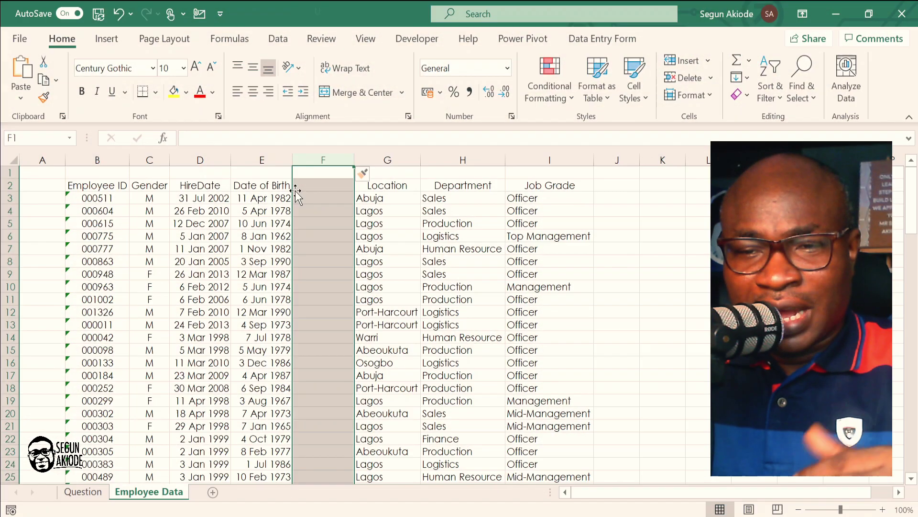
{"action": "left_click", "coordinate": [310, 187]}
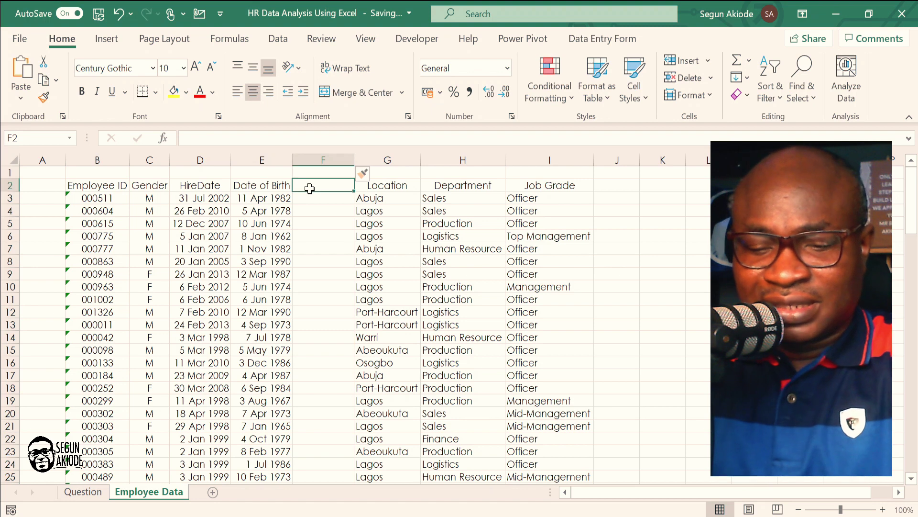
{"action": "type", "text": "Tod"}
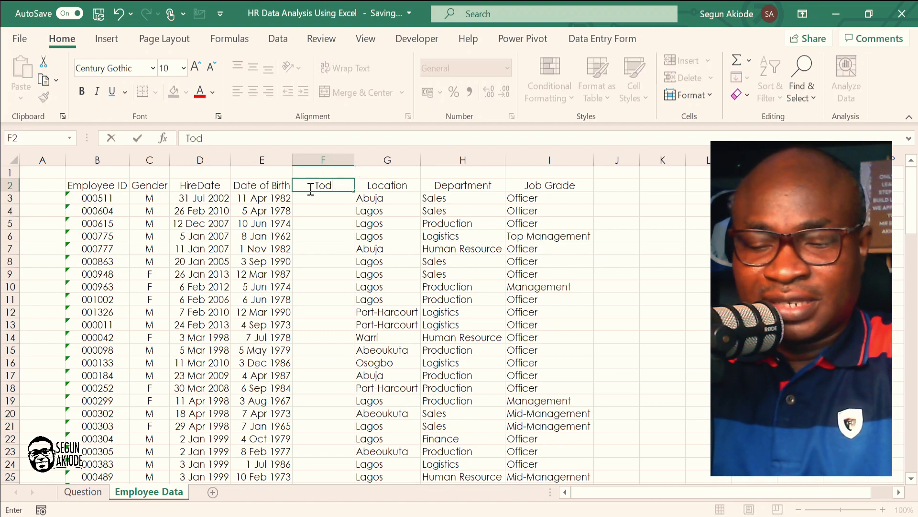
{"action": "type", "text": "ay's Date"}
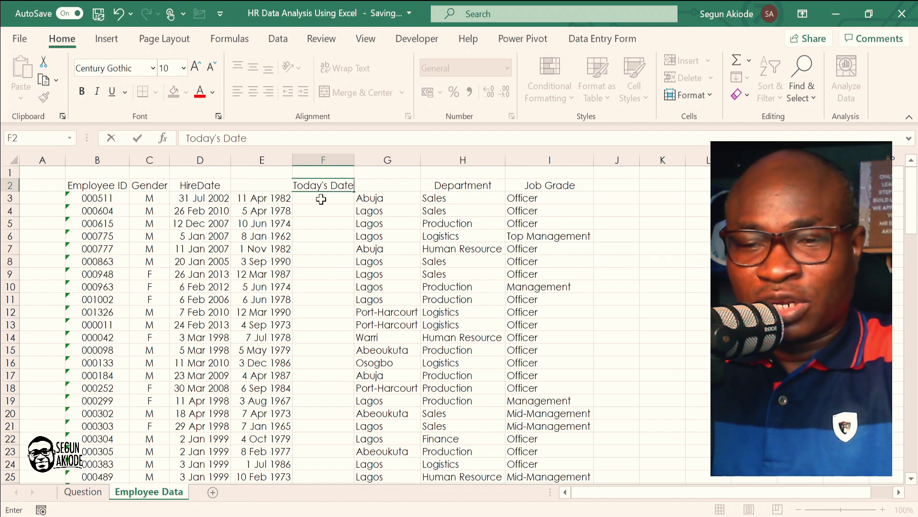
Step: Enter =TODAY() in F3, fill it down to the last employee record and check the filled column
{"action": "left_click", "coordinate": [321, 199]}
{"action": "type", "text": "="}
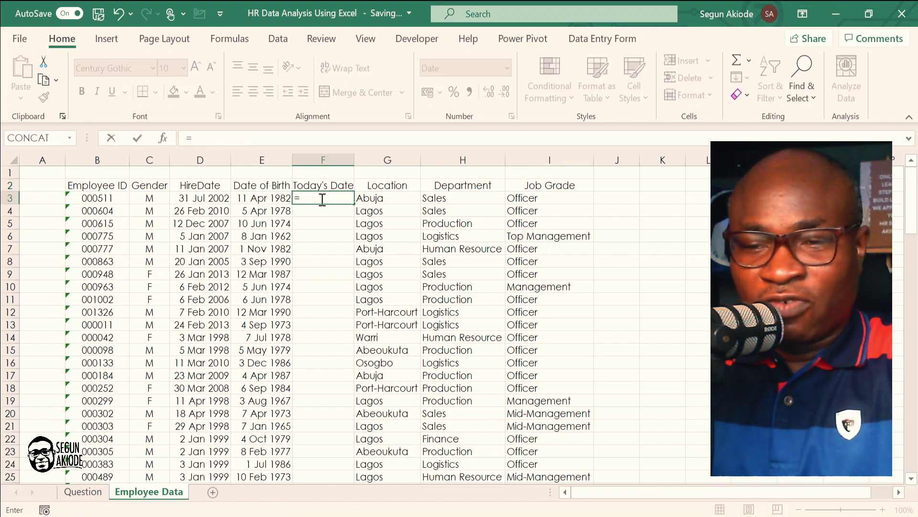
{"action": "type", "text": "Today()"}
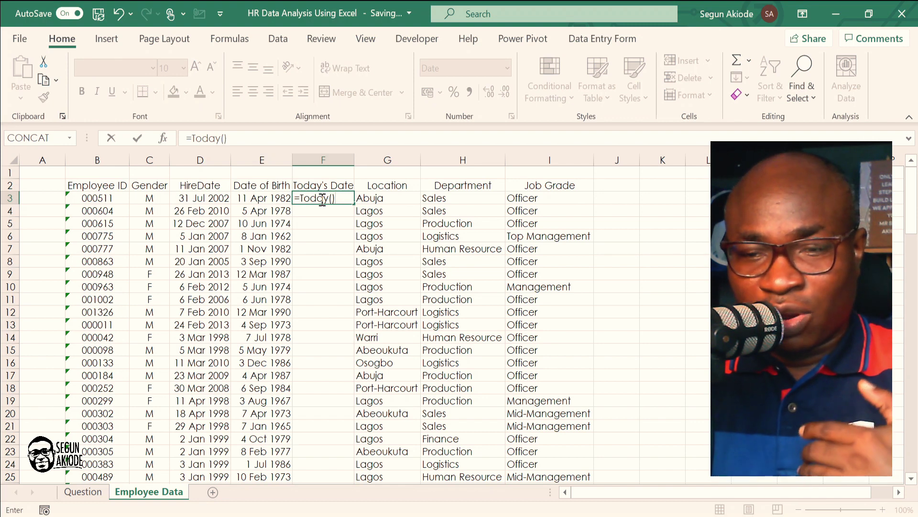
{"action": "key", "text": "Return"}
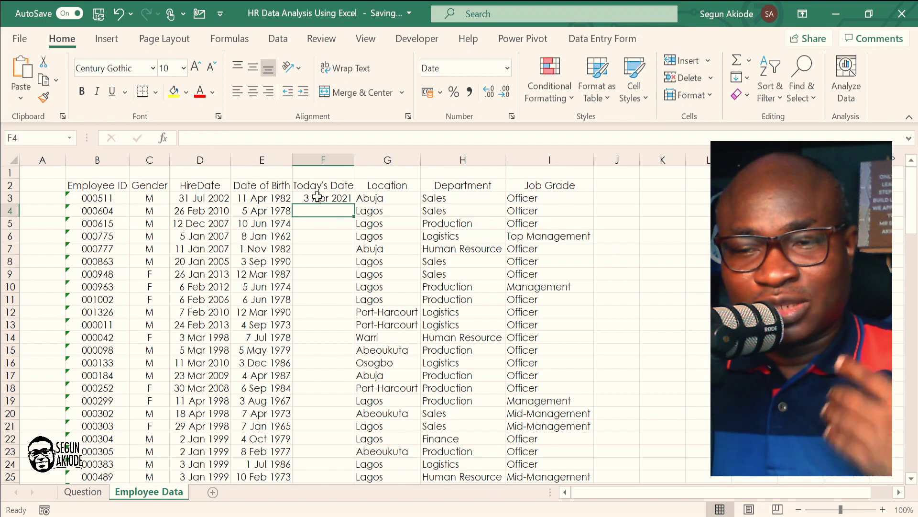
{"action": "left_click", "coordinate": [318, 196]}
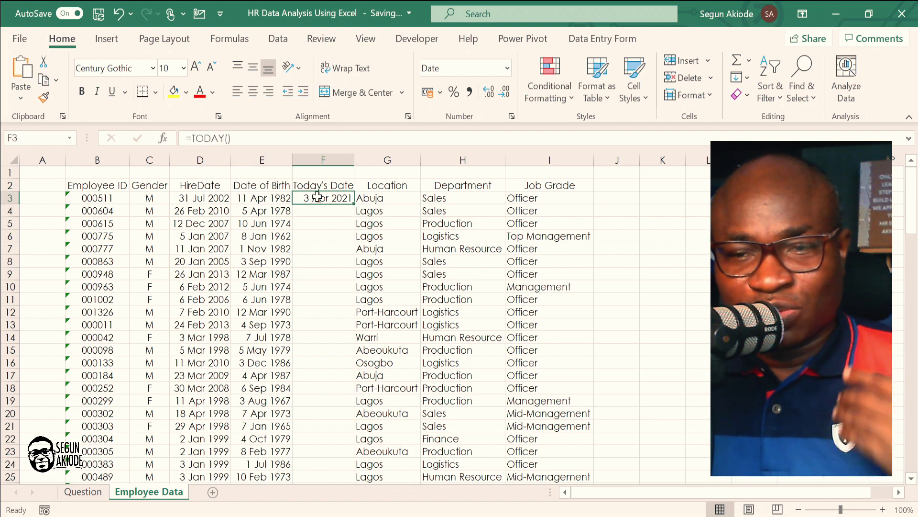
{"action": "double_click", "coordinate": [354, 205]}
{"action": "scroll", "coordinate": [313, 326], "scroll_direction": "down", "scroll_amount": 7}
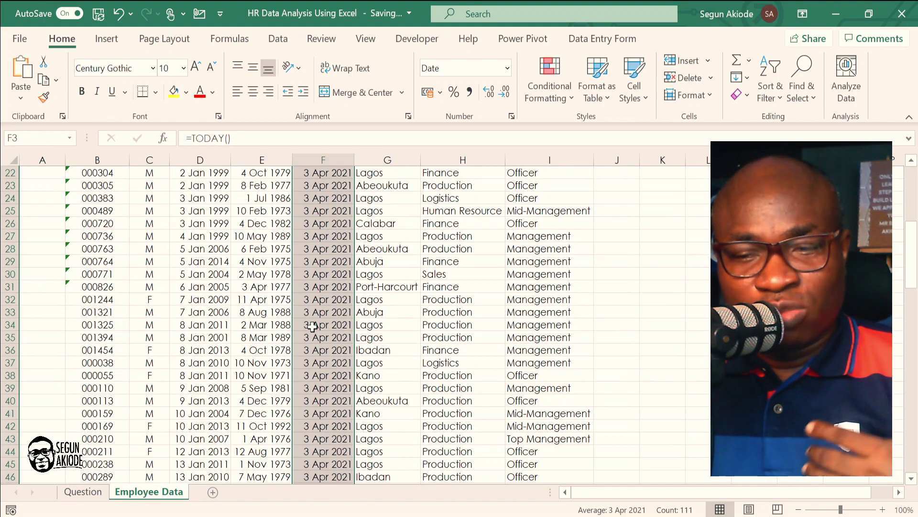
{"action": "scroll", "coordinate": [313, 327], "scroll_direction": "down", "scroll_amount": 20}
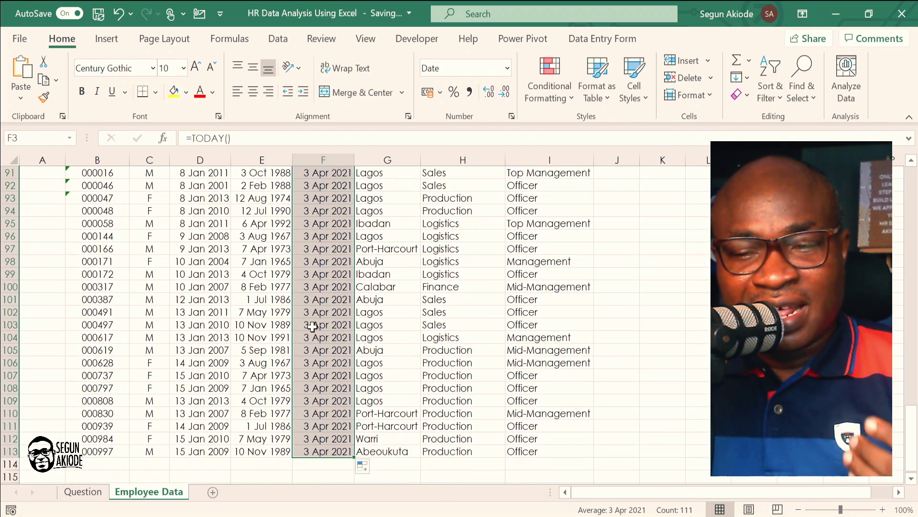
{"action": "scroll", "coordinate": [313, 327], "scroll_direction": "up", "scroll_amount": 20}
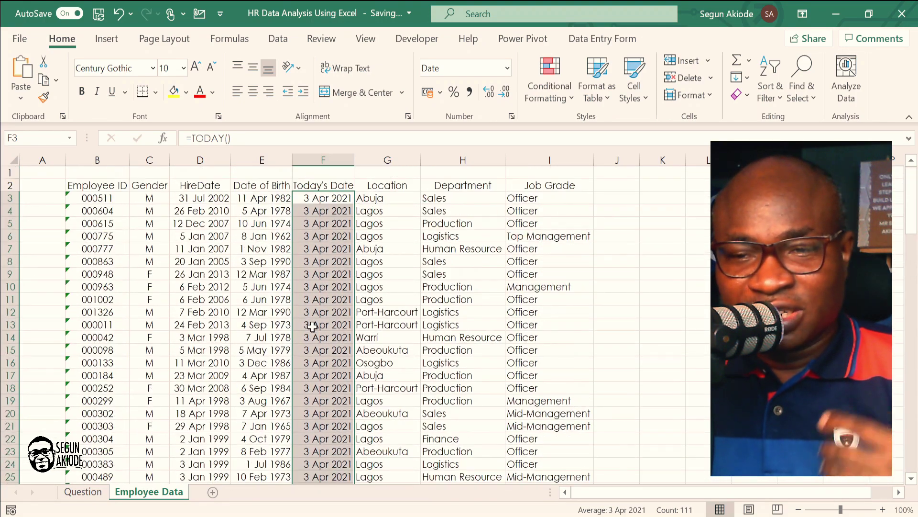
{"action": "left_click", "coordinate": [363, 286]}
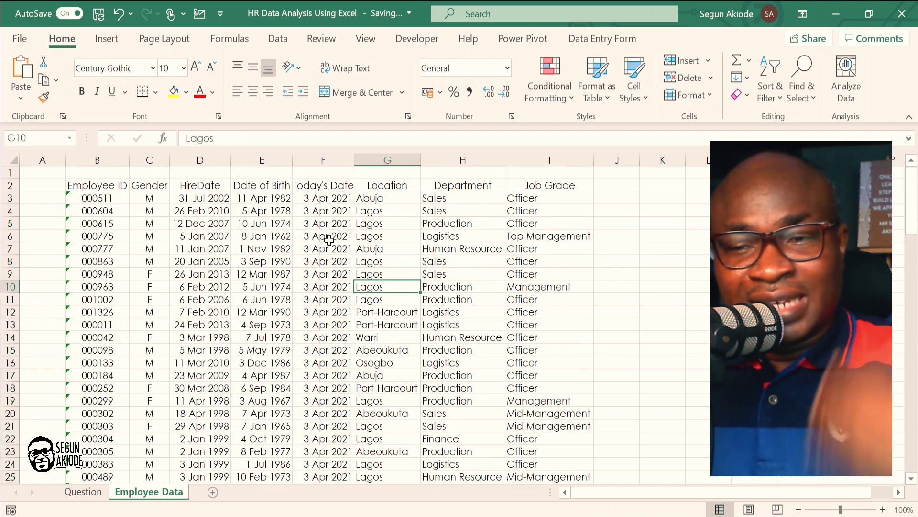
Step: Insert a blank column between Today's Date and Location and give it the header Age
{"action": "left_click", "coordinate": [377, 160]}
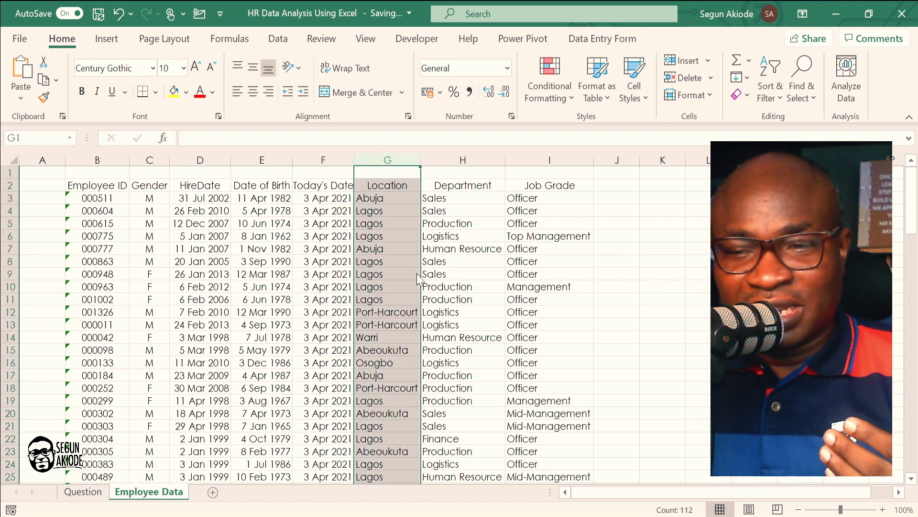
{"action": "key", "text": "ctrl+shift+equal"}
{"action": "left_click", "coordinate": [368, 188]}
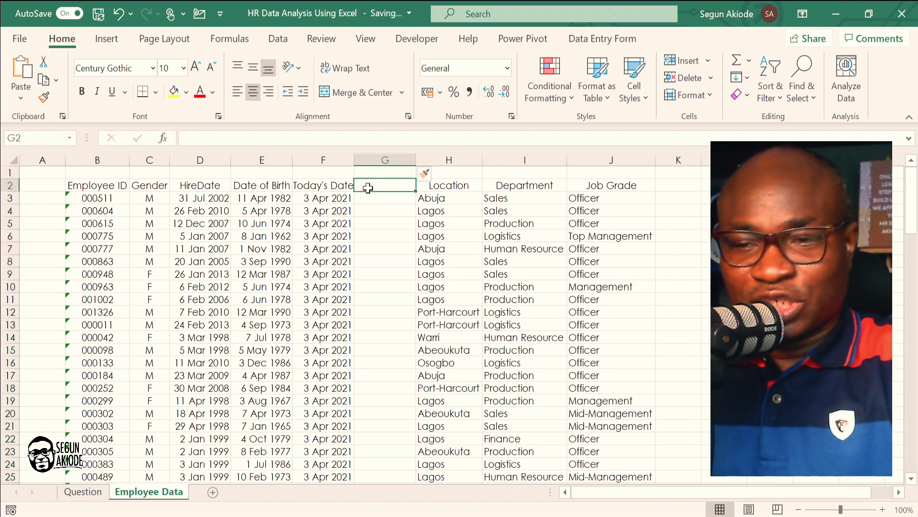
{"action": "type", "text": "Age"}
{"action": "key", "text": "Return"}
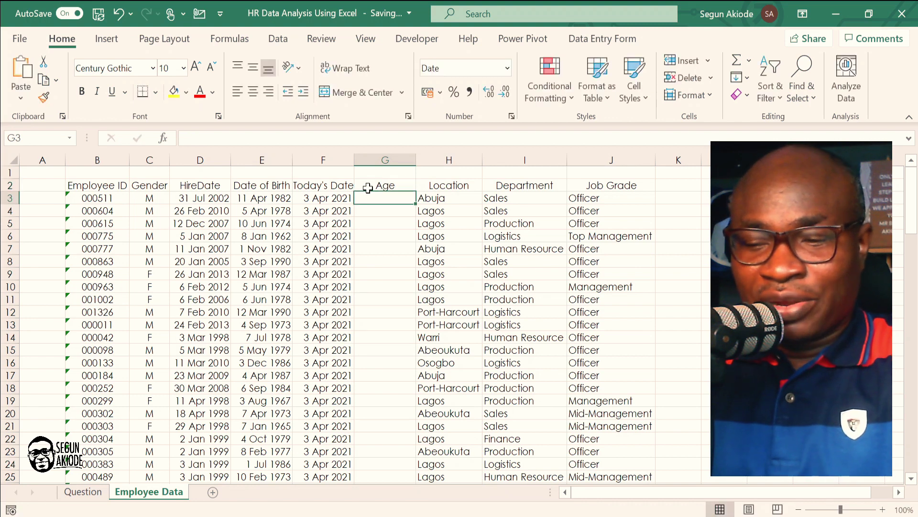
Step: Enter the formula =(F3-E3)/365 in G3 to calculate the first employee's age
{"action": "type", "text": "="}
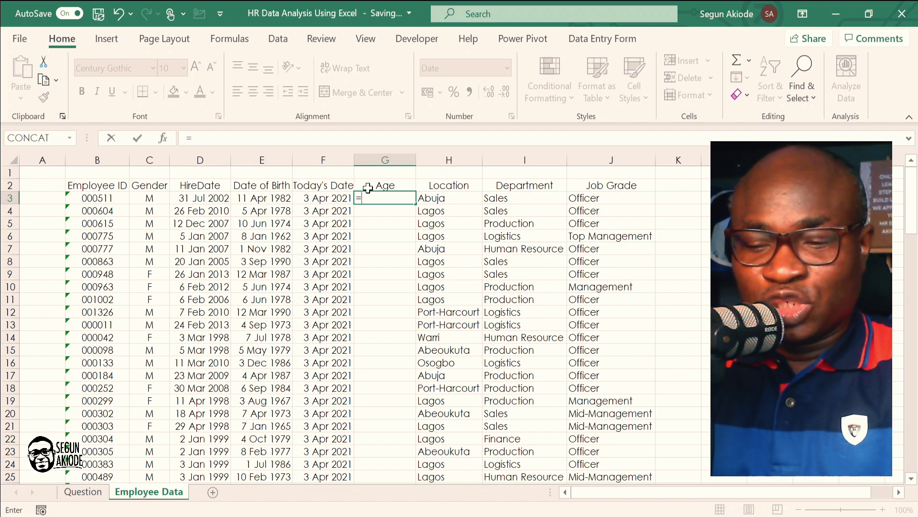
{"action": "type", "text": "("}
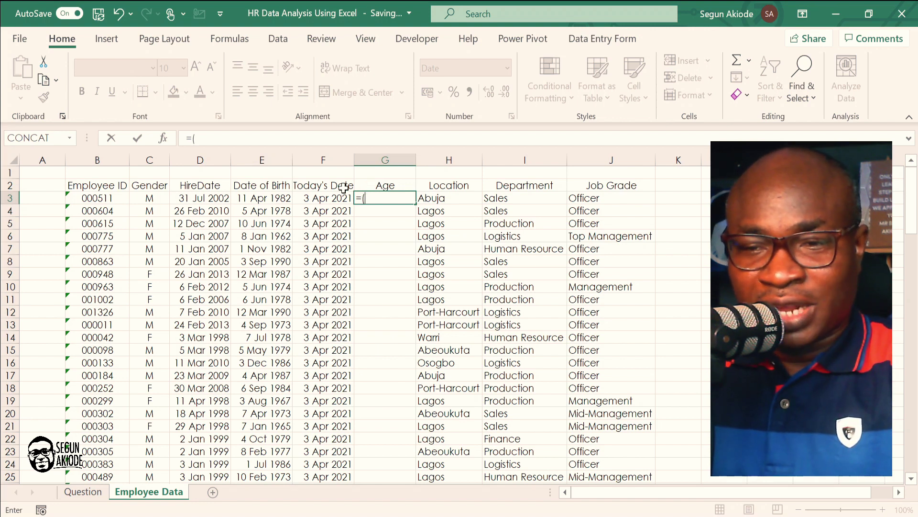
{"action": "left_click", "coordinate": [321, 196]}
{"action": "type", "text": "-"}
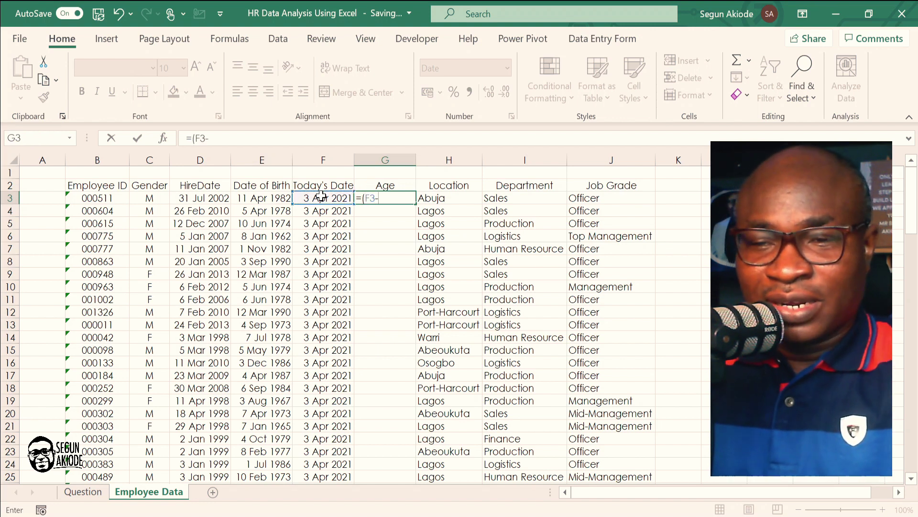
{"action": "left_click", "coordinate": [248, 199]}
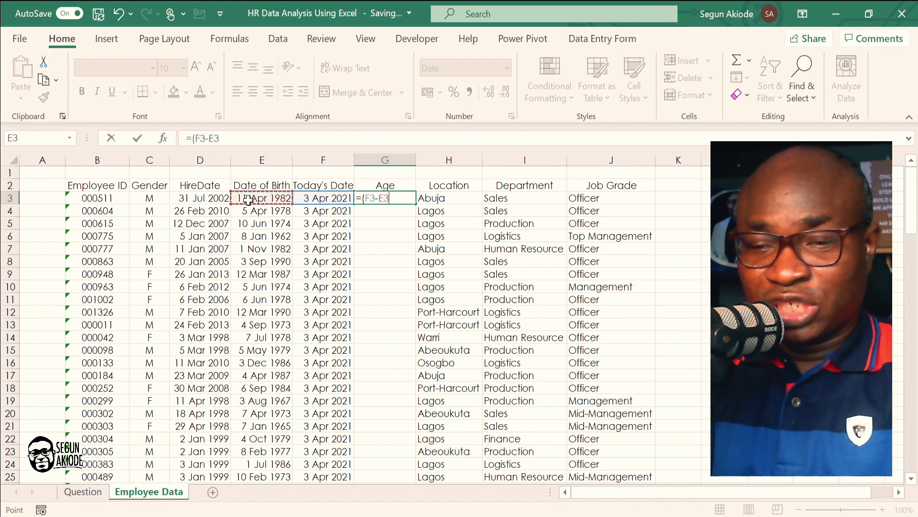
{"action": "type", "text": ")/365"}
{"action": "key", "text": "Return"}
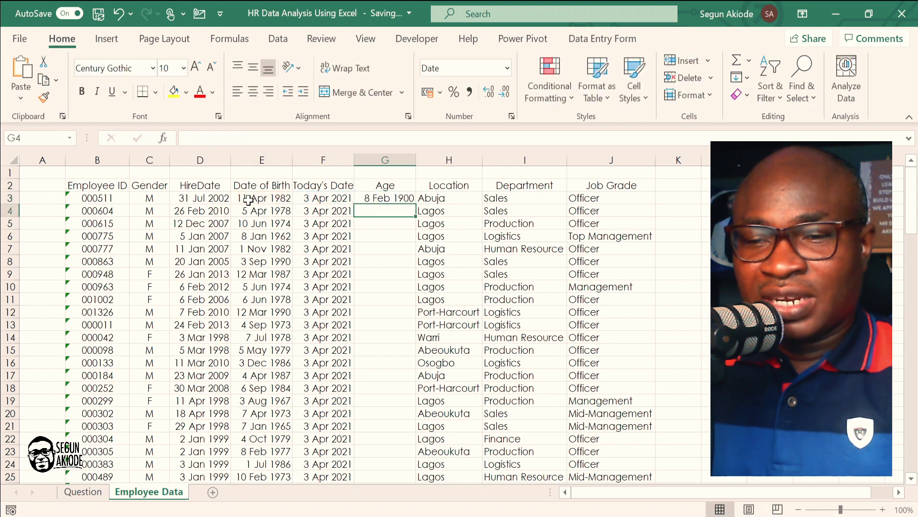
Step: Apply the Number format to the whole Age column and centre its contents
{"action": "key", "text": "Up"}
{"action": "left_click", "coordinate": [400, 159]}
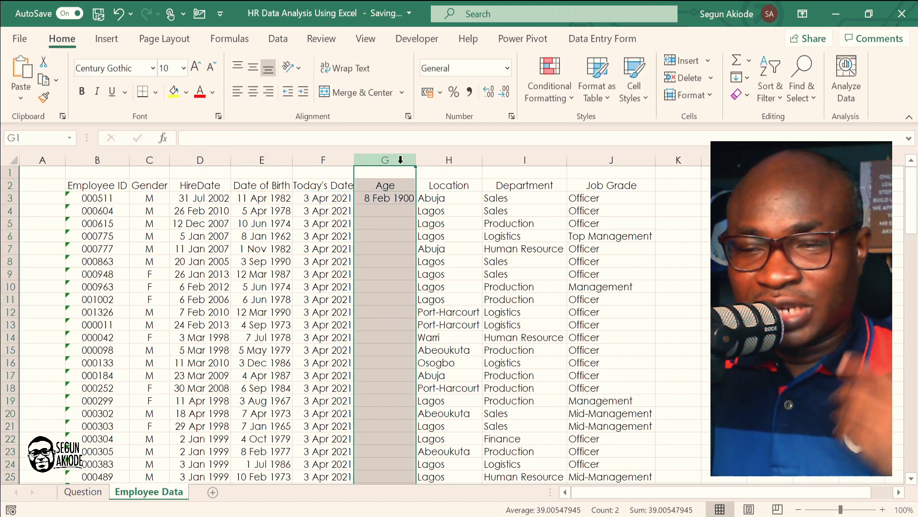
{"action": "left_click", "coordinate": [508, 69]}
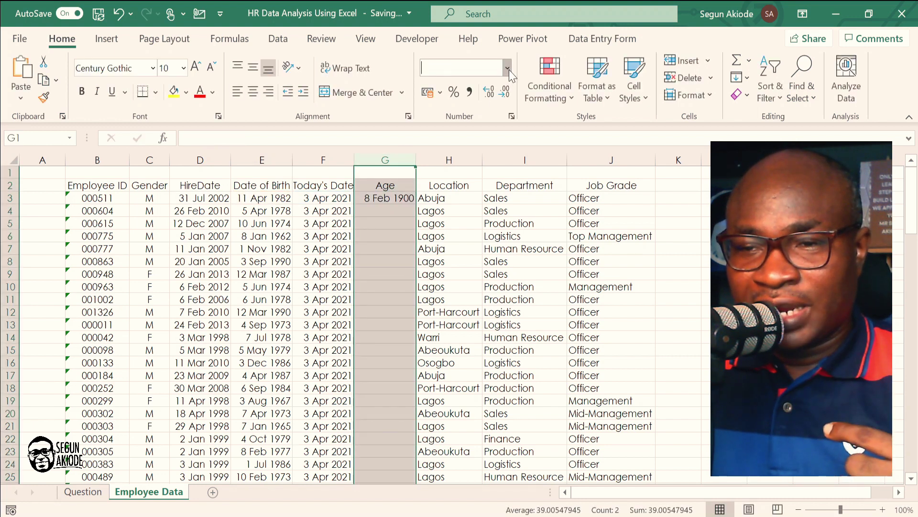
{"action": "left_click", "coordinate": [506, 139]}
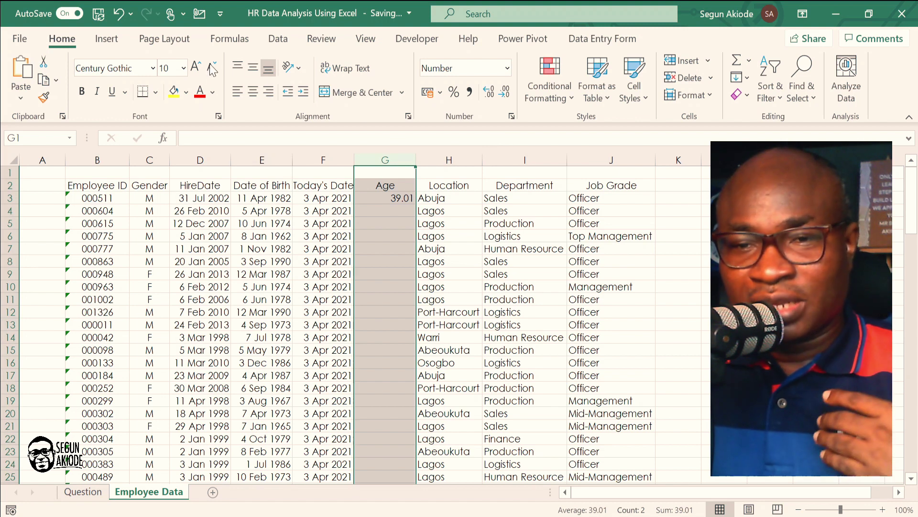
{"action": "left_click", "coordinate": [255, 96]}
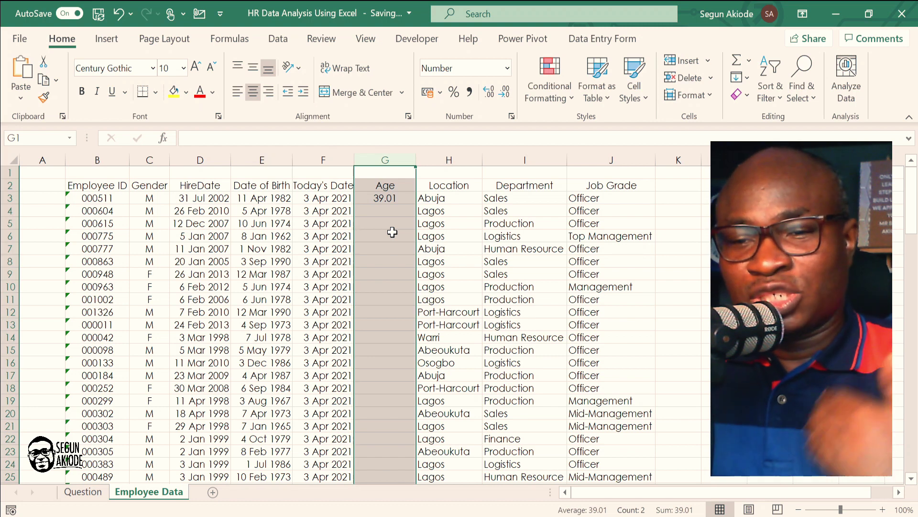
Step: Wrap the age formula in G3 in the INT function so it reads =INT((F3-E3)/365)
{"action": "left_click", "coordinate": [388, 198]}
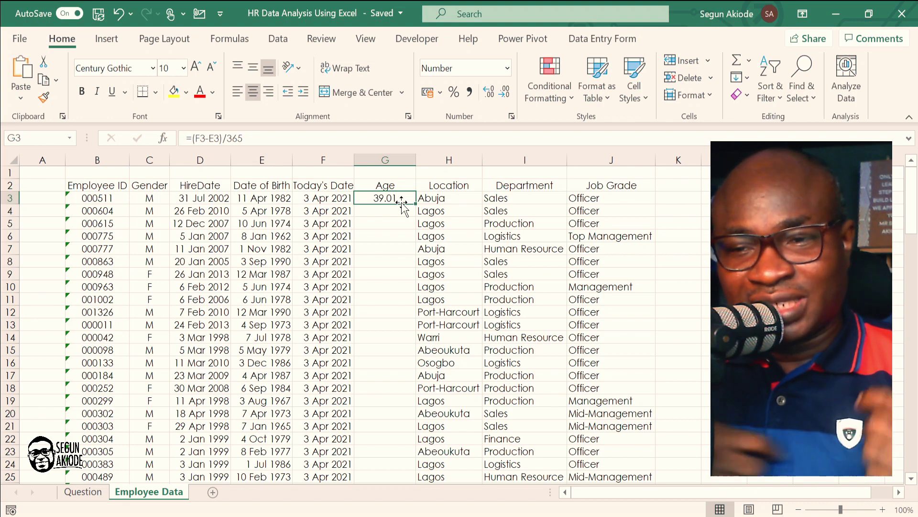
{"action": "double_click", "coordinate": [400, 197]}
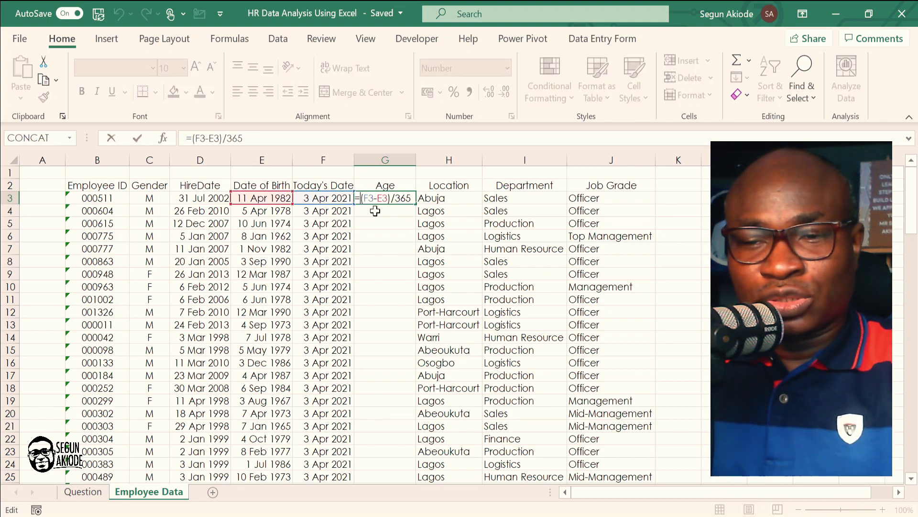
{"action": "type", "text": "INT"}
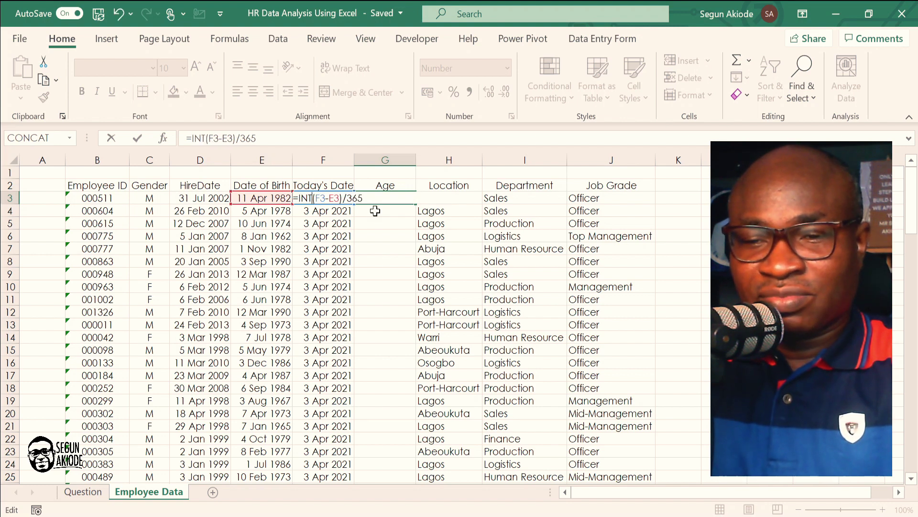
{"action": "type", "text": "("}
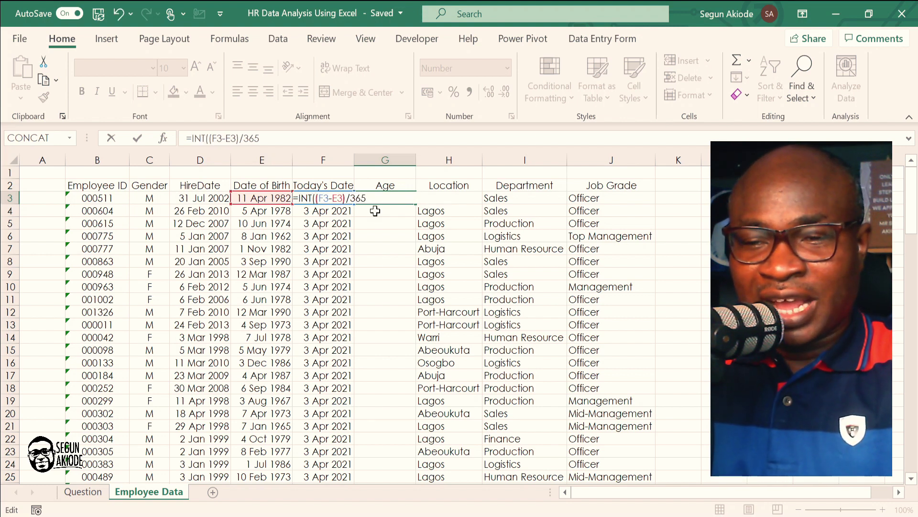
{"action": "type", "text": ")"}
{"action": "key", "text": "Return"}
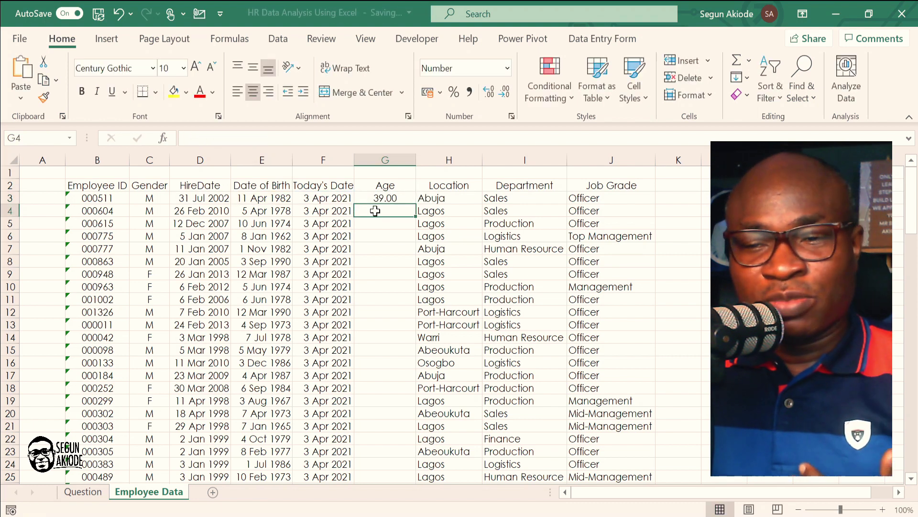
Step: Remove both decimal places from G3, fill its formula down to the last employee record and check the filled ages
{"action": "left_click", "coordinate": [398, 197]}
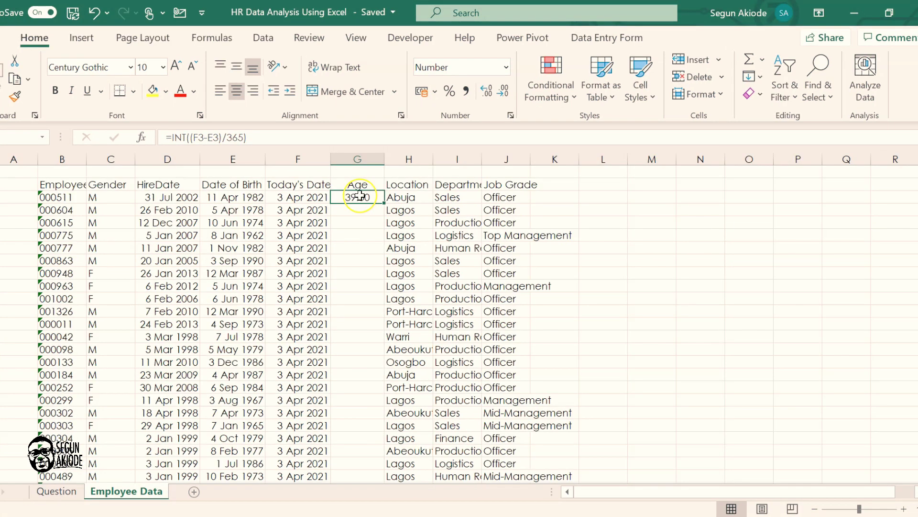
{"action": "left_click", "coordinate": [503, 93]}
{"action": "left_click", "coordinate": [504, 94]}
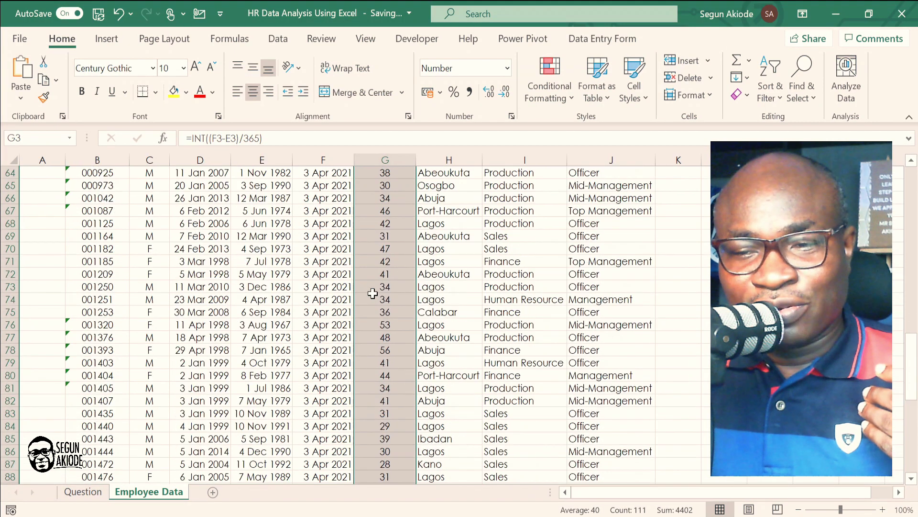
{"action": "scroll", "coordinate": [373, 293], "scroll_direction": "down", "scroll_amount": 15}
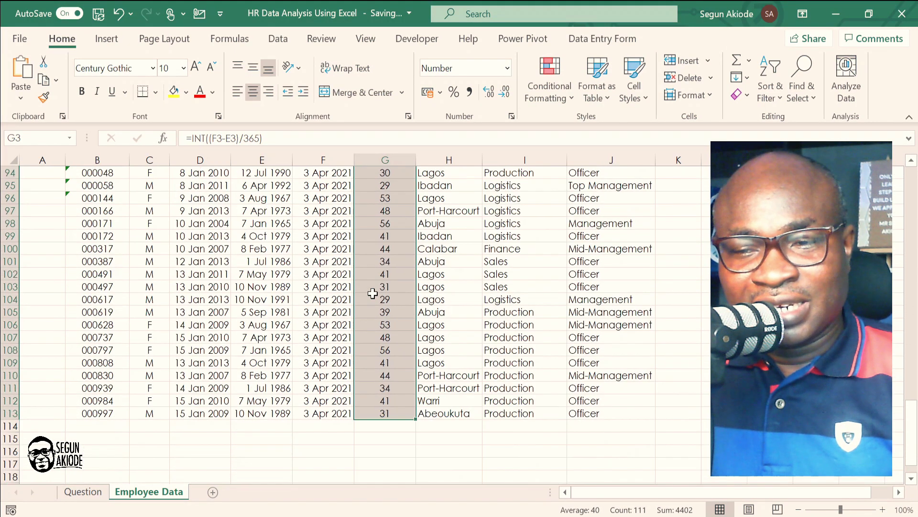
{"action": "scroll", "coordinate": [372, 293], "scroll_direction": "up", "scroll_amount": 13}
{"action": "scroll", "coordinate": [372, 293], "scroll_direction": "up", "scroll_amount": 20}
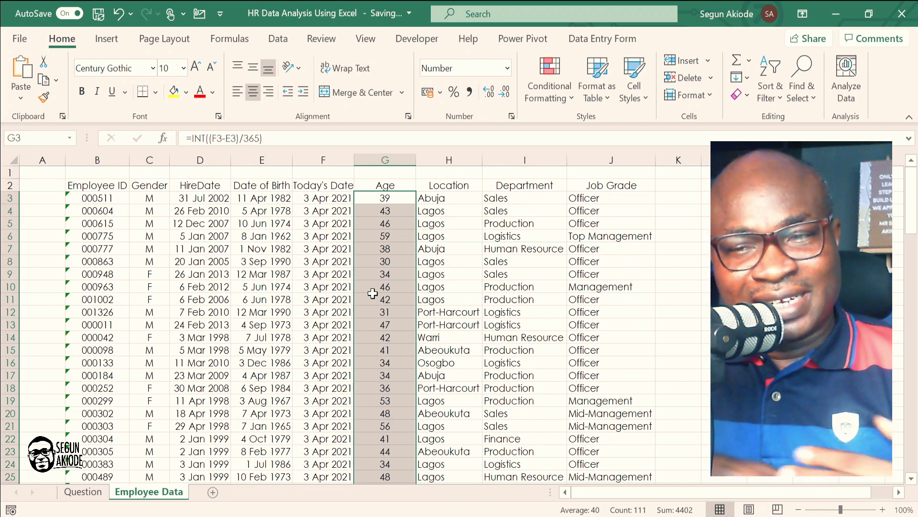
Step: Insert a blank column between Age and Location, give it the header Length of Service and fit the column width to it
{"action": "left_click", "coordinate": [440, 158]}
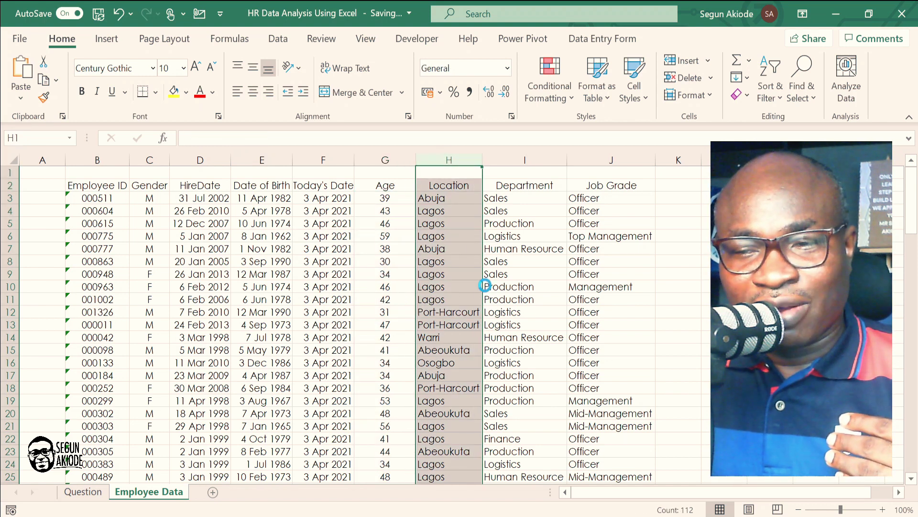
{"action": "key", "text": "ctrl+shift+plus"}
{"action": "left_click", "coordinate": [435, 185]}
{"action": "type", "text": "L"}
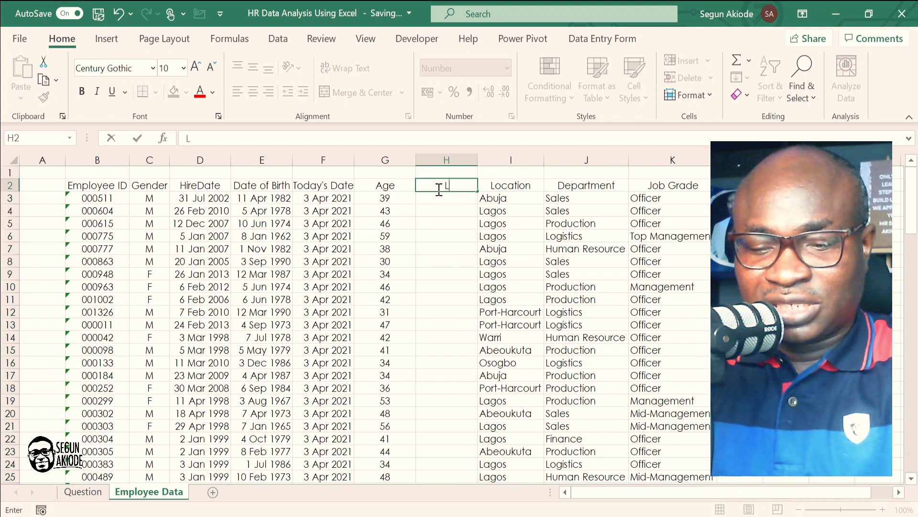
{"action": "type", "text": "ength of Service"}
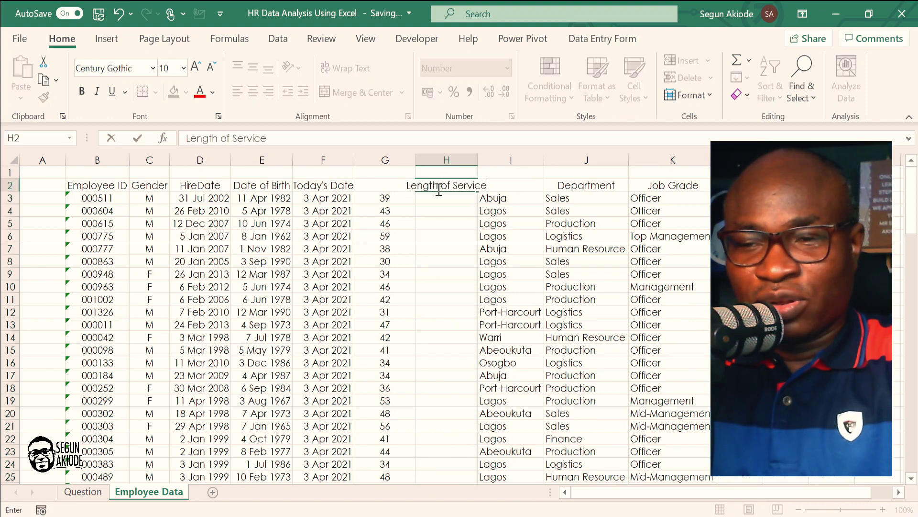
{"action": "key", "text": "Return"}
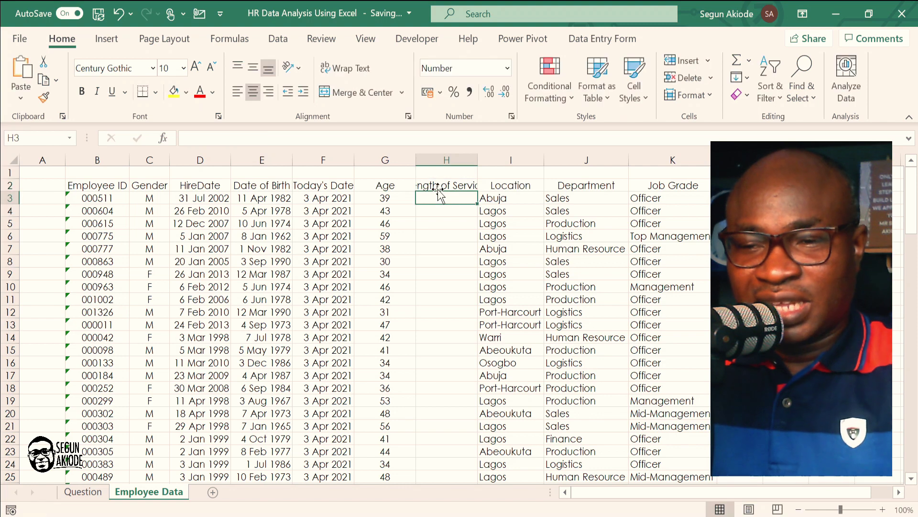
{"action": "double_click", "coordinate": [482, 159]}
Step: Enter the formula =INT((F3-D3)/365) in H3 to calculate the first employee's length of service
{"action": "type", "text": "="}
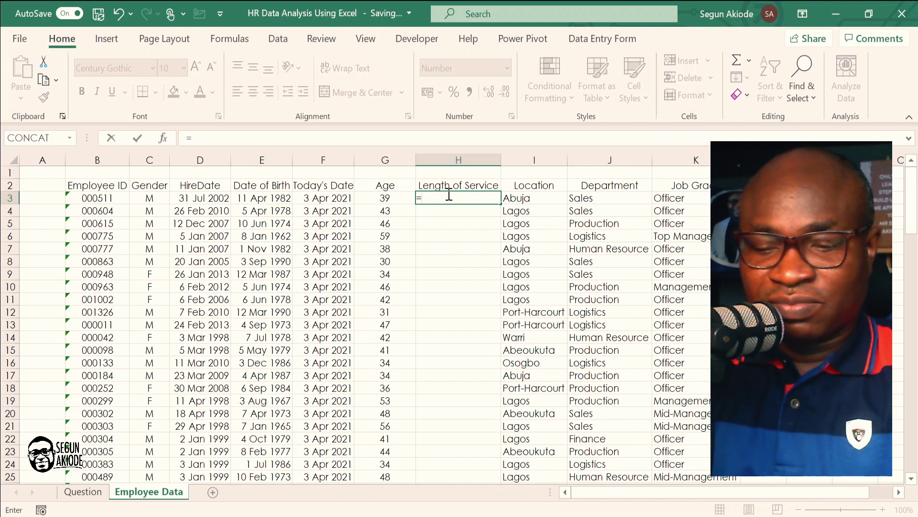
{"action": "type", "text": "INT"}
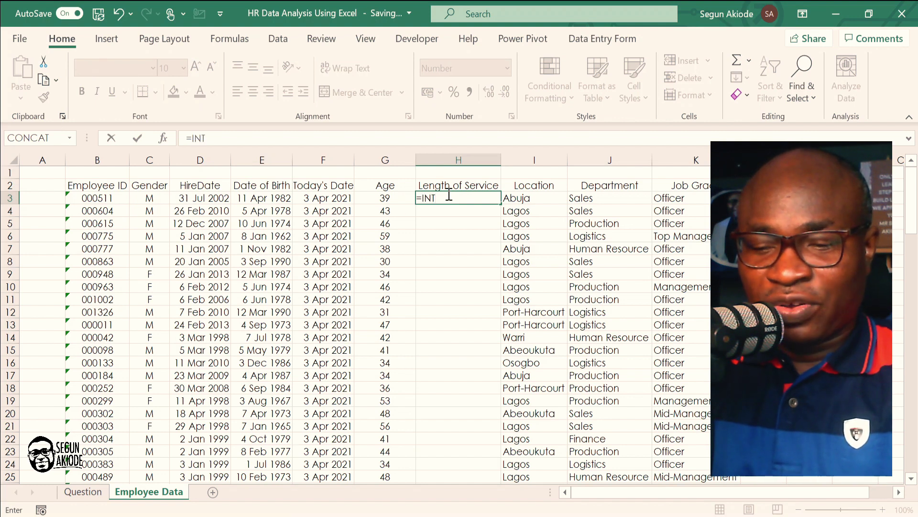
{"action": "type", "text": "(("}
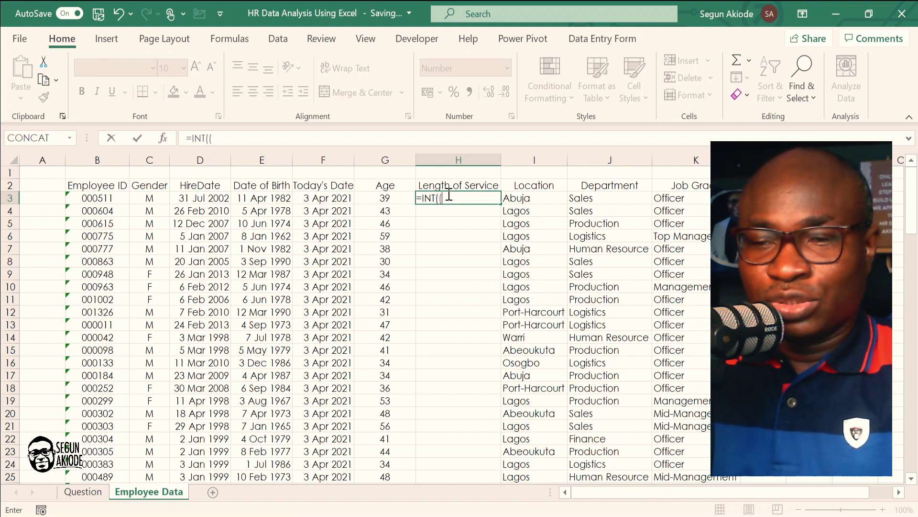
{"action": "type", "text": "("}
{"action": "left_click", "coordinate": [320, 199]}
{"action": "type", "text": "-"}
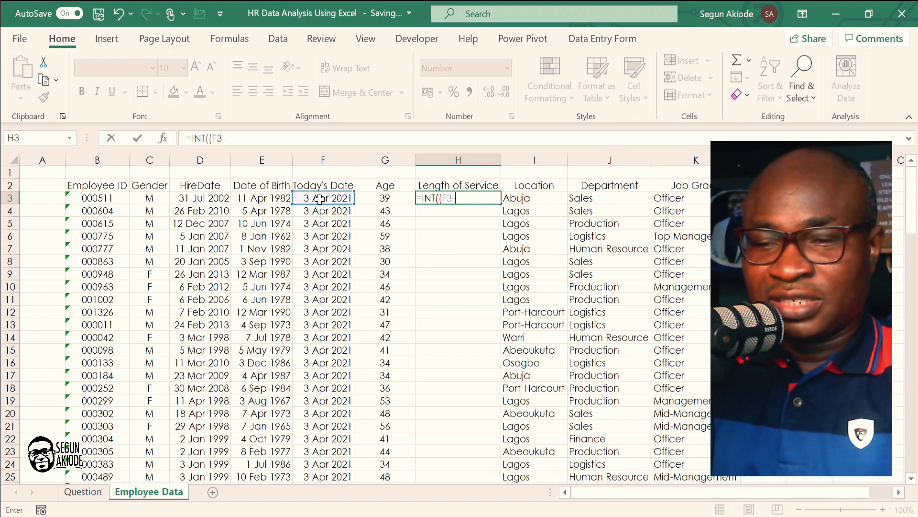
{"action": "left_click", "coordinate": [223, 197]}
{"action": "type", "text": ")/365))"}
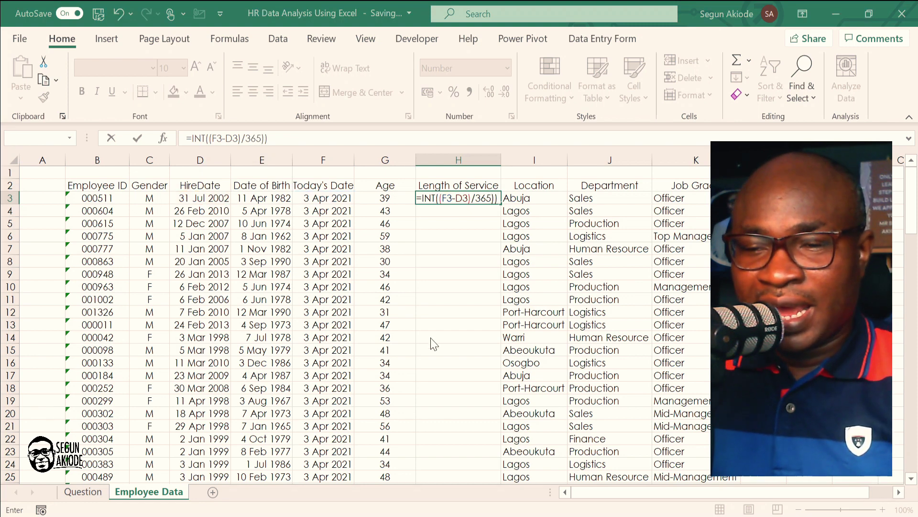
{"action": "key", "text": "Return"}
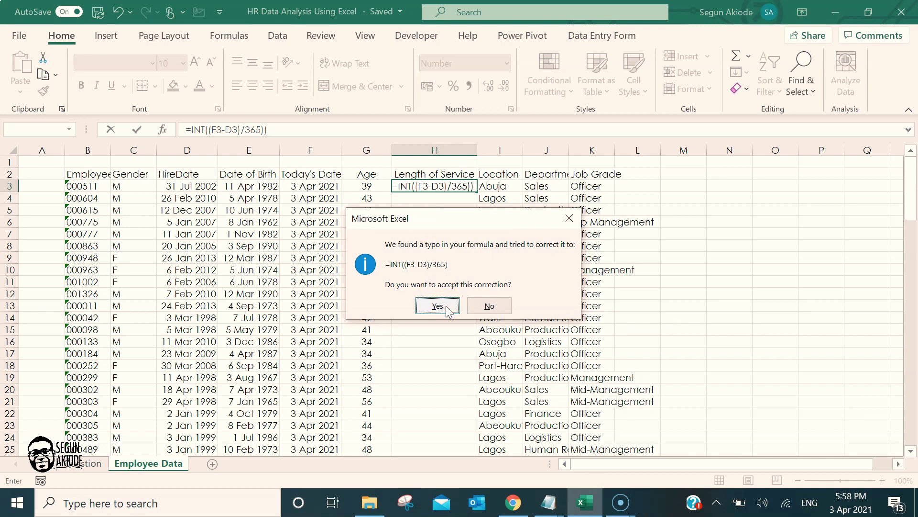
{"action": "left_click", "coordinate": [438, 306]}
Step: Fill the H3 formula down the Length of Service column to the last employee record and check the results
{"action": "left_click", "coordinate": [450, 187]}
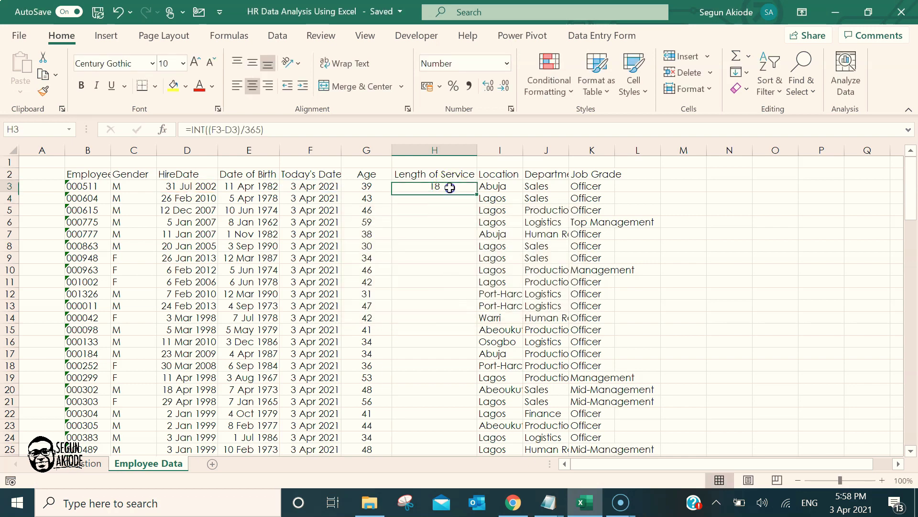
{"action": "double_click", "coordinate": [477, 191]}
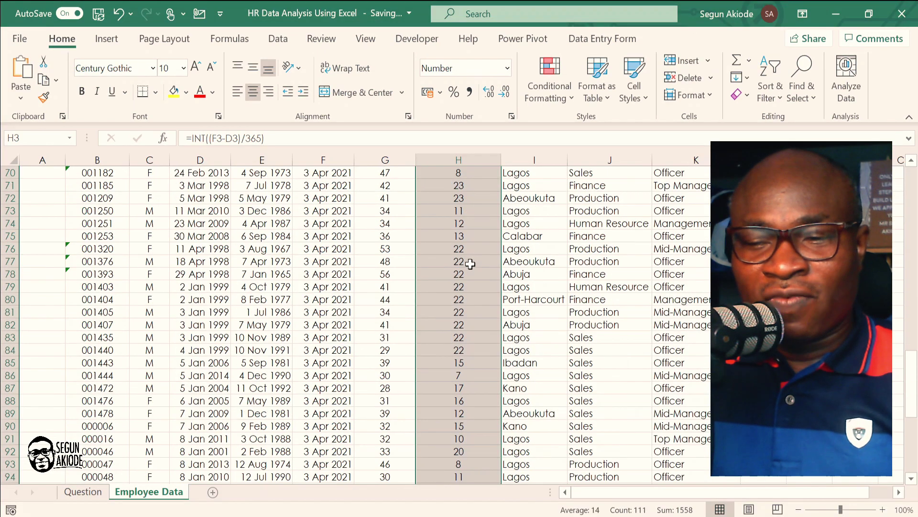
{"action": "scroll", "coordinate": [470, 263], "scroll_direction": "down", "scroll_amount": 10}
{"action": "scroll", "coordinate": [470, 264], "scroll_direction": "up", "scroll_amount": 17}
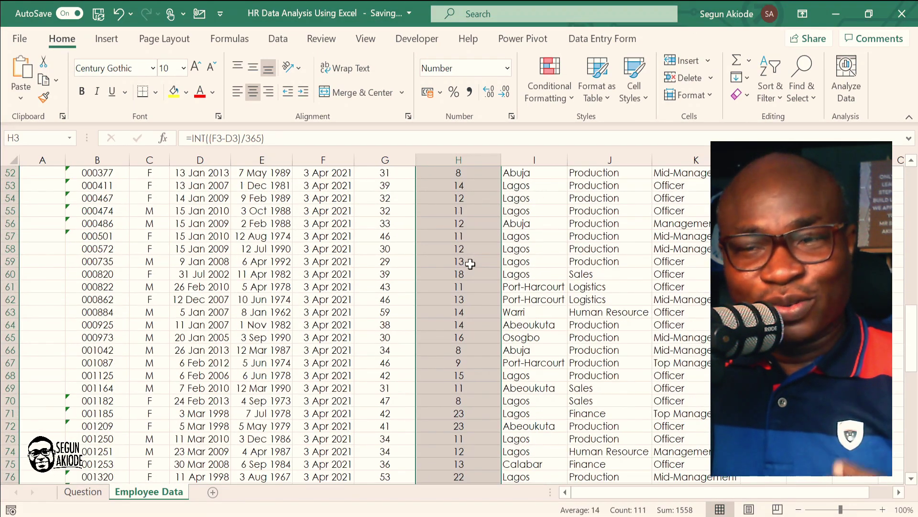
{"action": "scroll", "coordinate": [471, 264], "scroll_direction": "up", "scroll_amount": 17}
Step: Format the employee data range =$B$2:$K$113 as a table with headers, using the light blue banded style, after checking the range's extent
{"action": "left_click", "coordinate": [318, 313]}
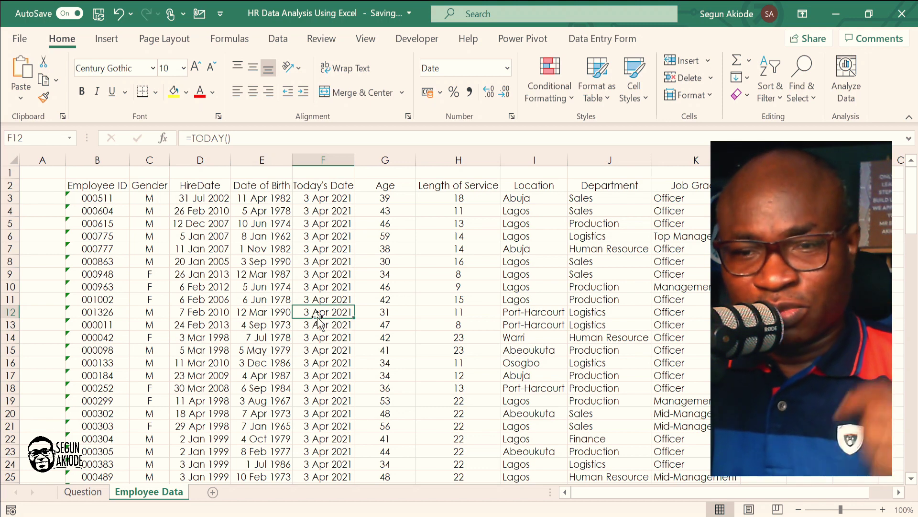
{"action": "left_click", "coordinate": [256, 300]}
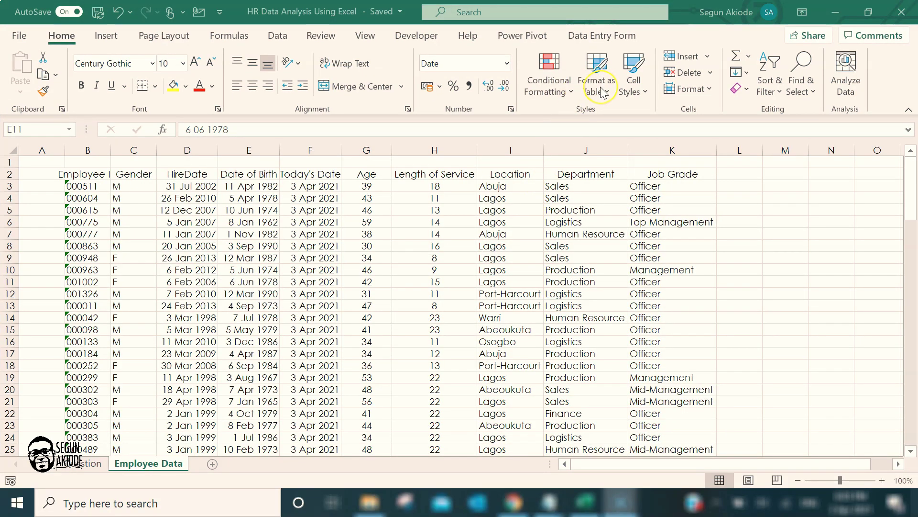
{"action": "left_click", "coordinate": [607, 99]}
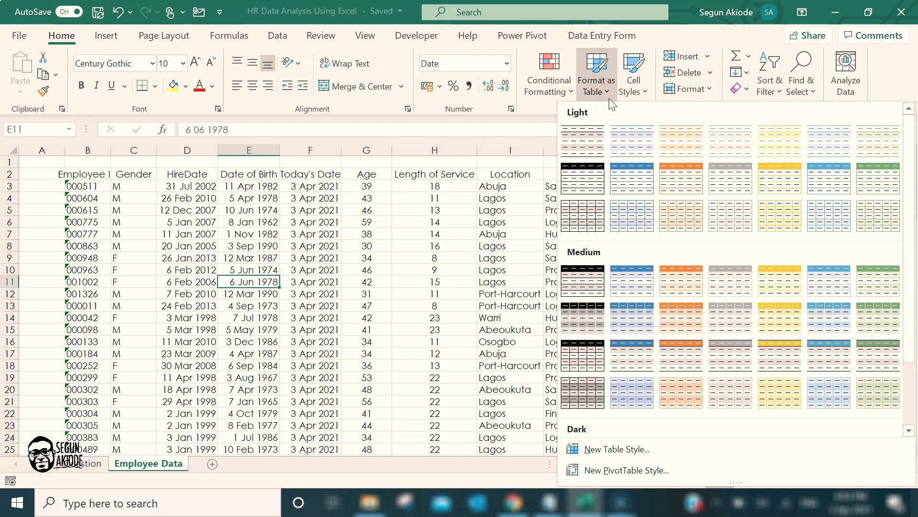
{"action": "left_click", "coordinate": [657, 302]}
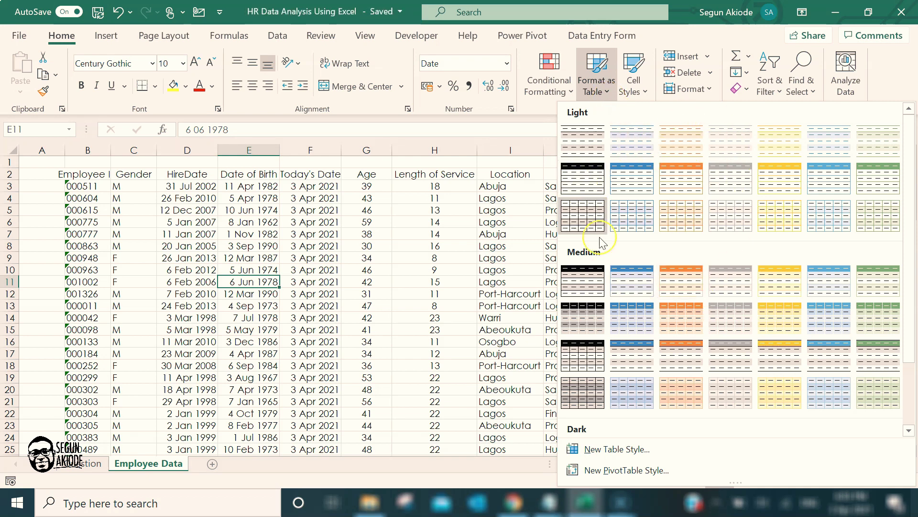
{"action": "left_click", "coordinate": [625, 141]}
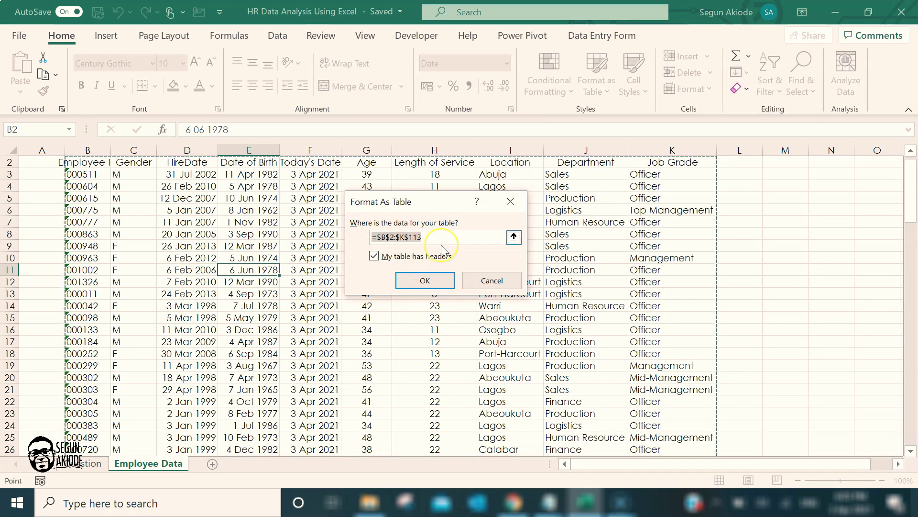
{"action": "scroll", "coordinate": [634, 294], "scroll_direction": "down", "scroll_amount": 8}
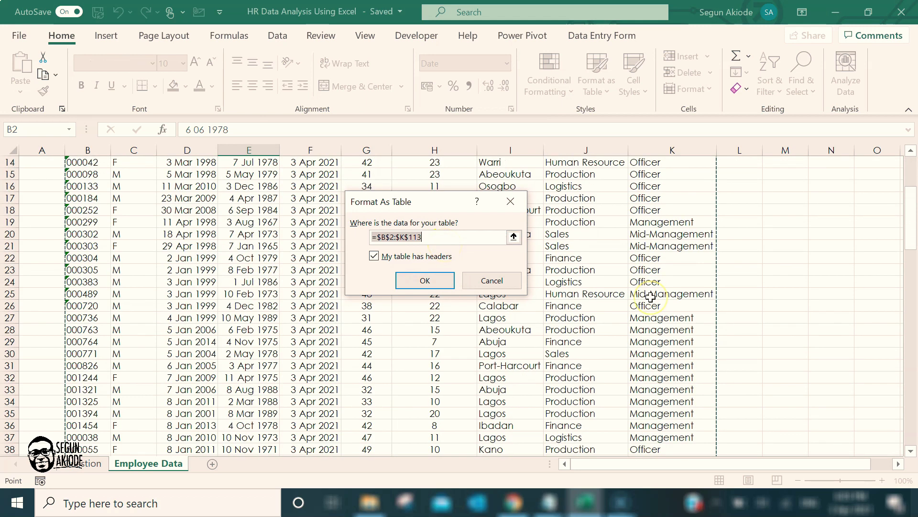
{"action": "scroll", "coordinate": [308, 369], "scroll_direction": "down", "scroll_amount": 20}
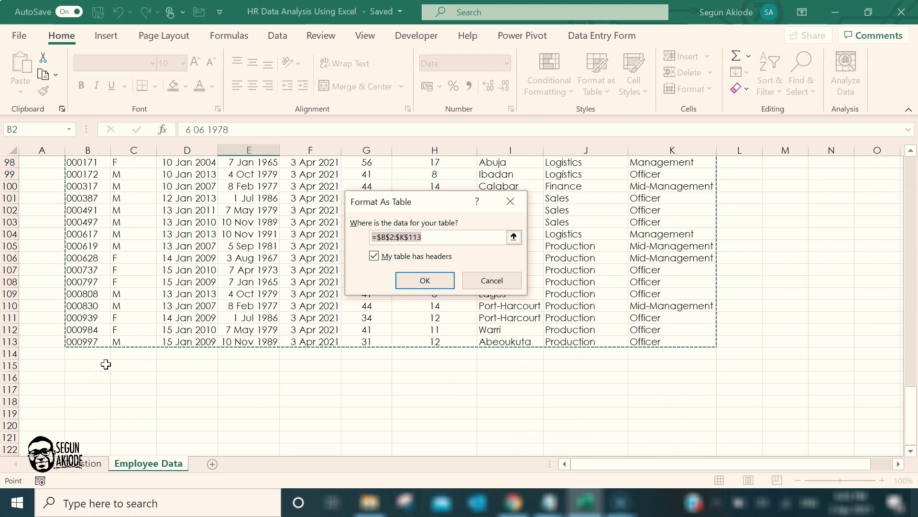
{"action": "scroll", "coordinate": [105, 365], "scroll_direction": "up", "scroll_amount": 20}
{"action": "scroll", "coordinate": [106, 364], "scroll_direction": "up", "scroll_amount": 5}
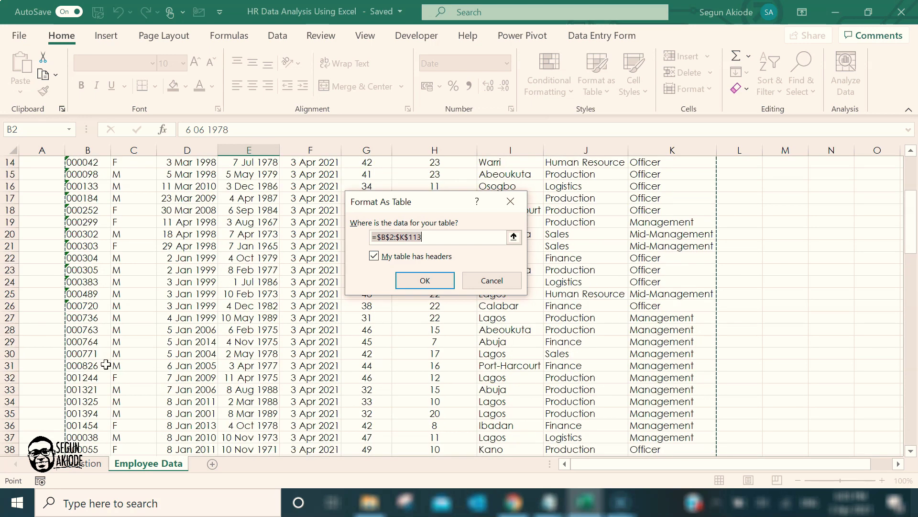
{"action": "left_click", "coordinate": [407, 281]}
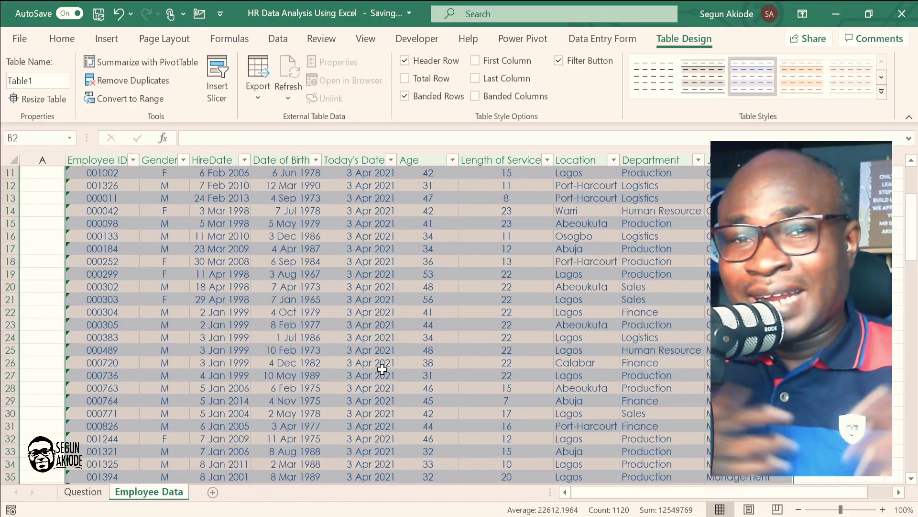
Step: Look through the formatted employee table and turn on its total row
{"action": "scroll", "coordinate": [382, 368], "scroll_direction": "up", "scroll_amount": 3}
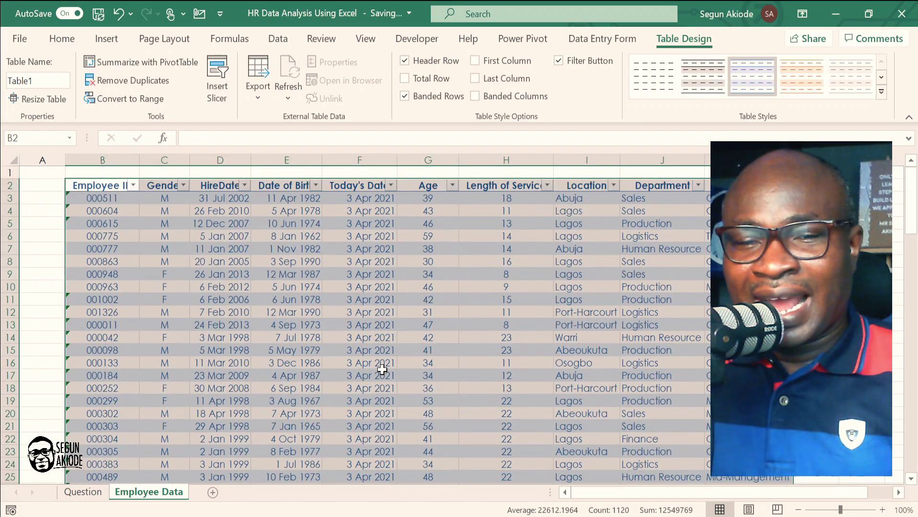
{"action": "scroll", "coordinate": [382, 369], "scroll_direction": "down", "scroll_amount": 6}
{"action": "scroll", "coordinate": [382, 368], "scroll_direction": "down", "scroll_amount": 20}
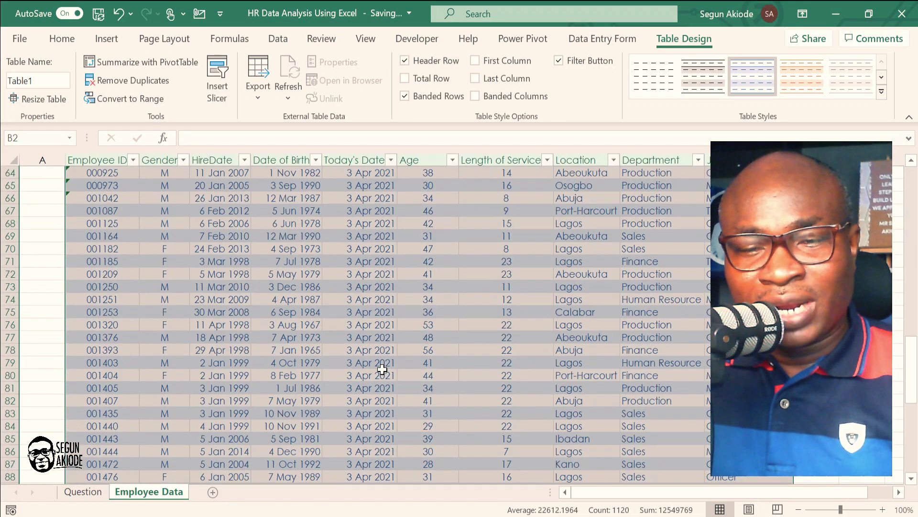
{"action": "scroll", "coordinate": [381, 368], "scroll_direction": "up", "scroll_amount": 4}
{"action": "scroll", "coordinate": [382, 368], "scroll_direction": "up", "scroll_amount": 20}
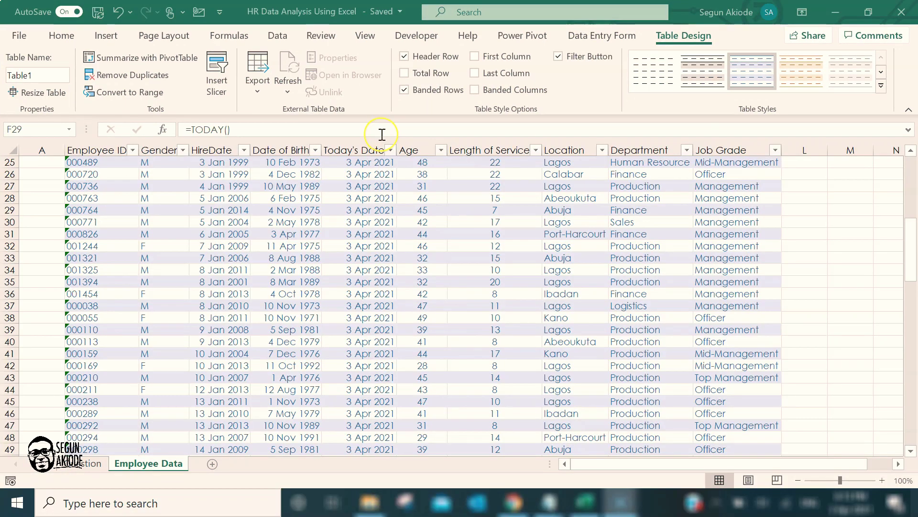
{"action": "left_click", "coordinate": [406, 78]}
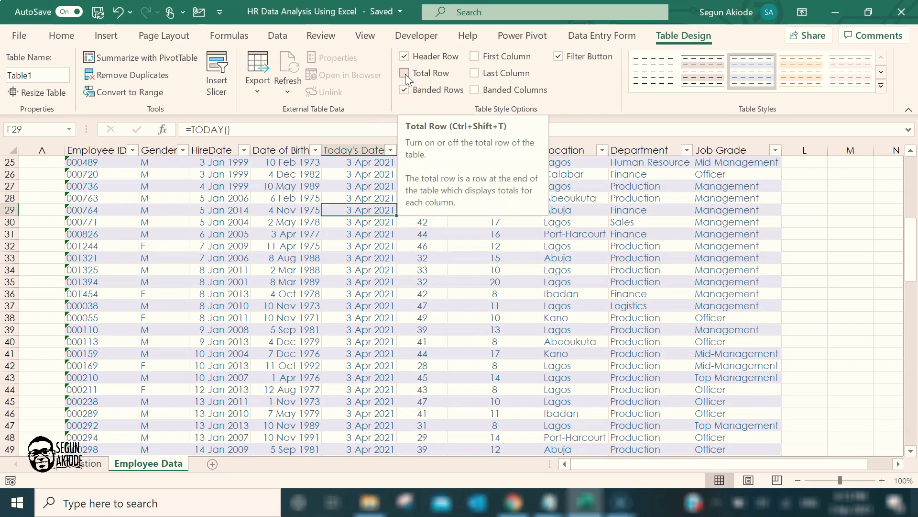
{"action": "left_click", "coordinate": [405, 74]}
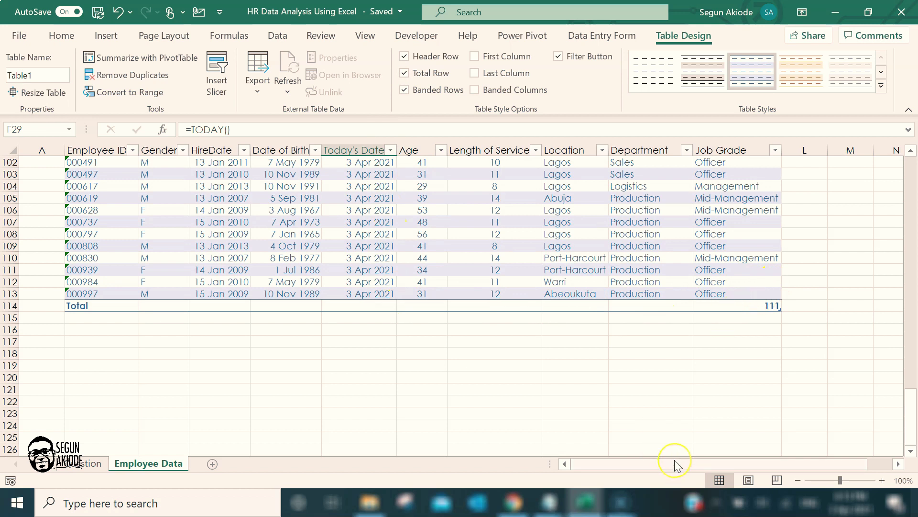
Step: Examine the summary functions offered for the Job Grade cell in the total row without changing its selection
{"action": "left_click_drag", "start_coordinate": [676, 464], "coordinate": [697, 463]}
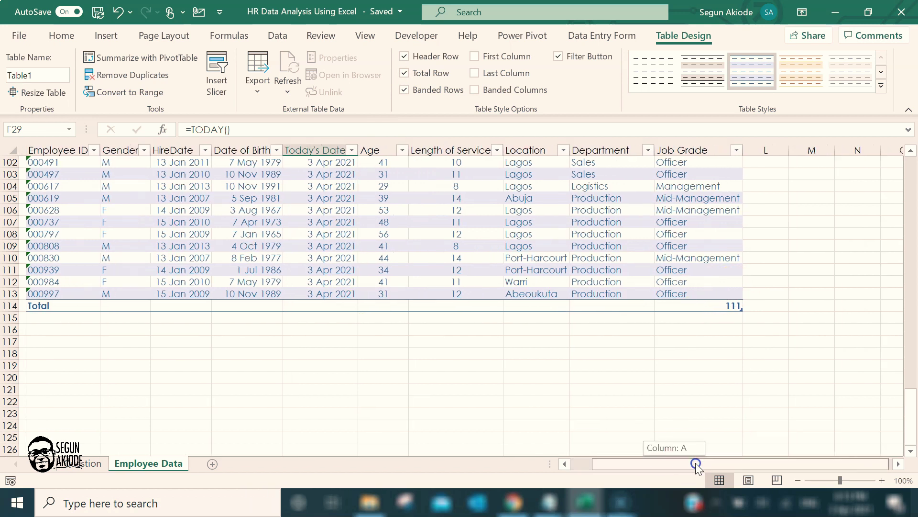
{"action": "left_click", "coordinate": [719, 304]}
{"action": "left_click", "coordinate": [742, 305]}
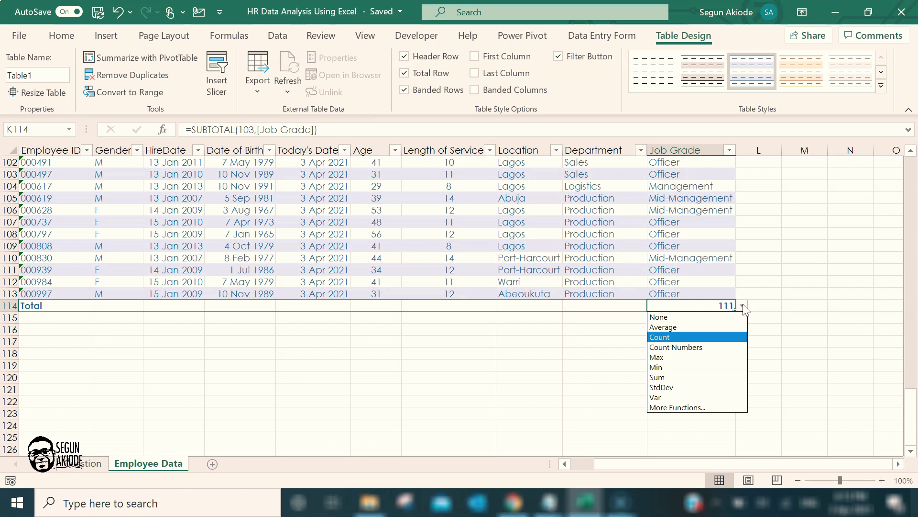
{"action": "left_click", "coordinate": [530, 365]}
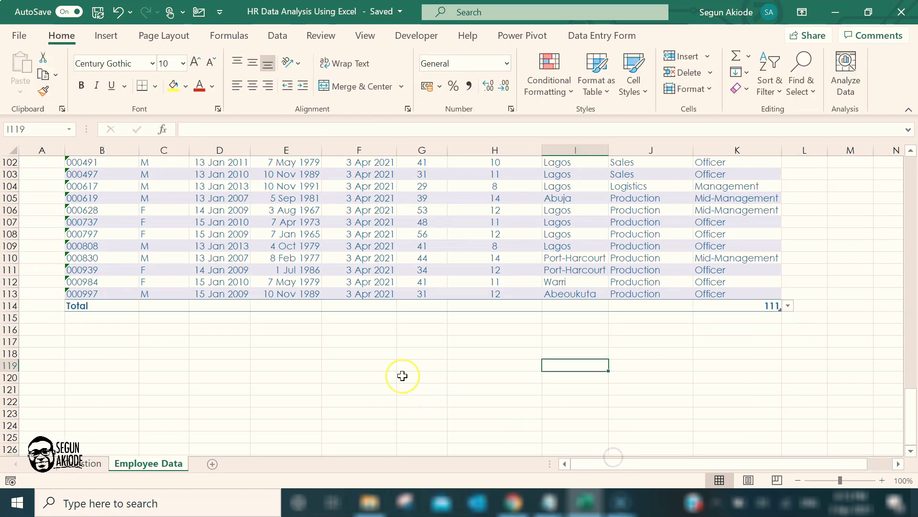
Step: Set the Age column's total row function to Count
{"action": "left_click", "coordinate": [420, 304]}
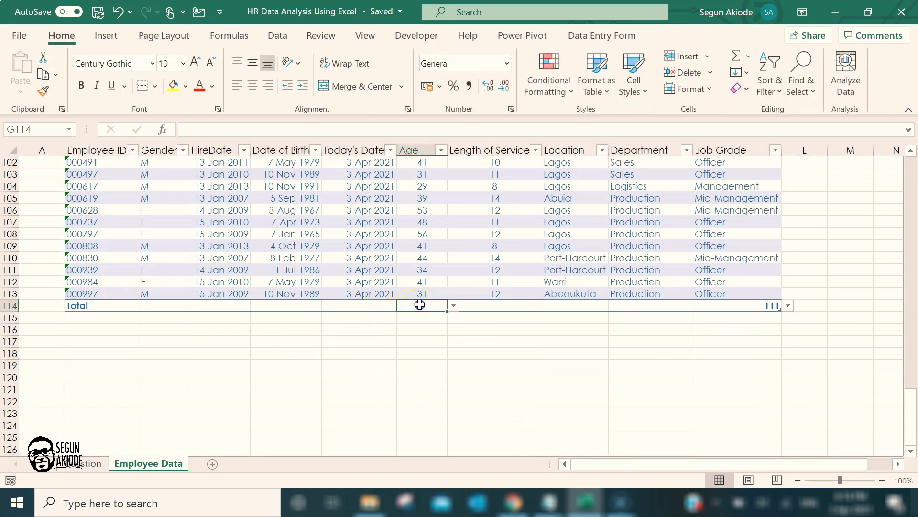
{"action": "left_click", "coordinate": [454, 305]}
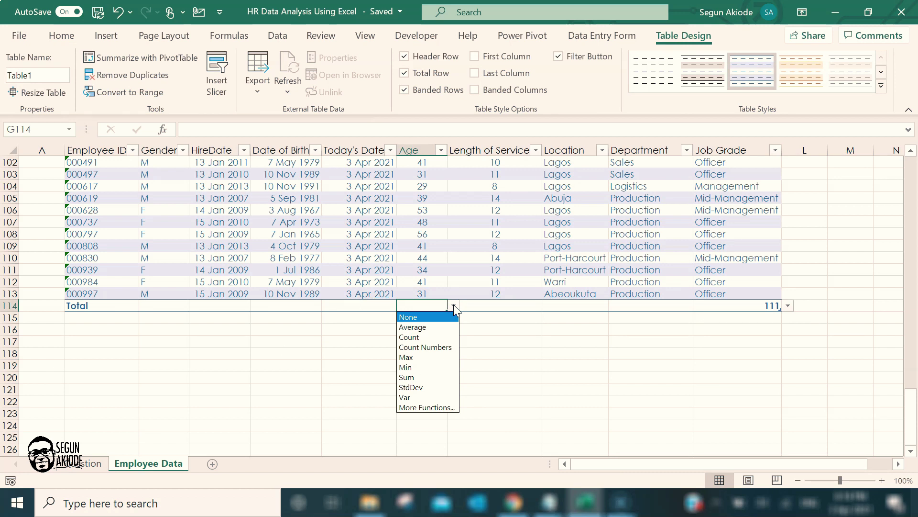
{"action": "left_click", "coordinate": [425, 341]}
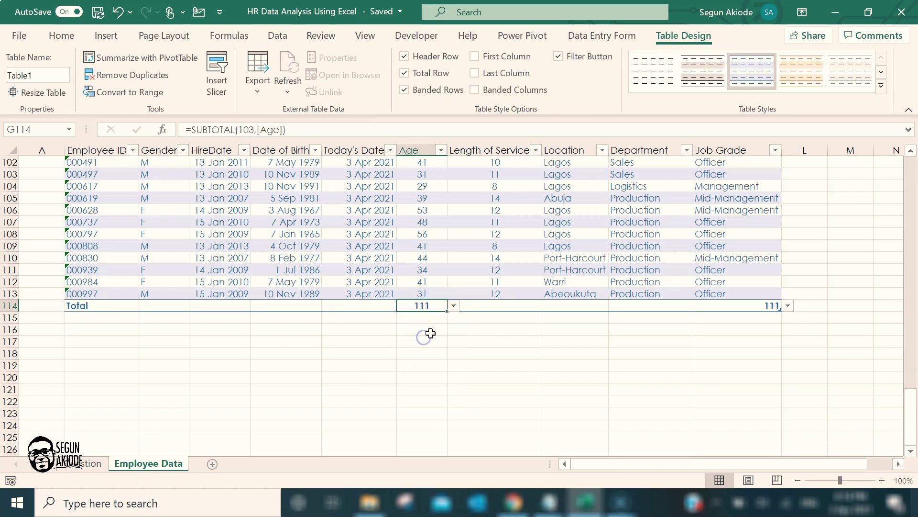
Step: Change the Age column's total row function to Average
{"action": "left_click", "coordinate": [454, 306]}
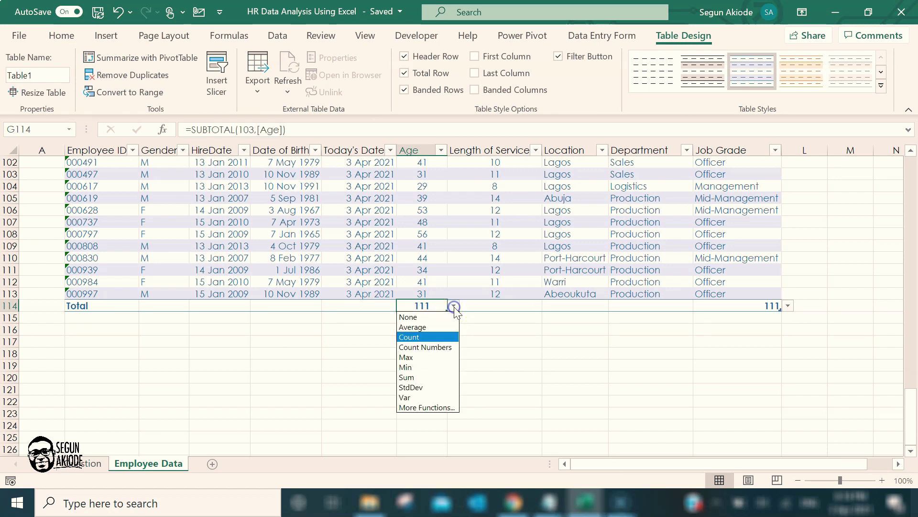
{"action": "left_click", "coordinate": [433, 327]}
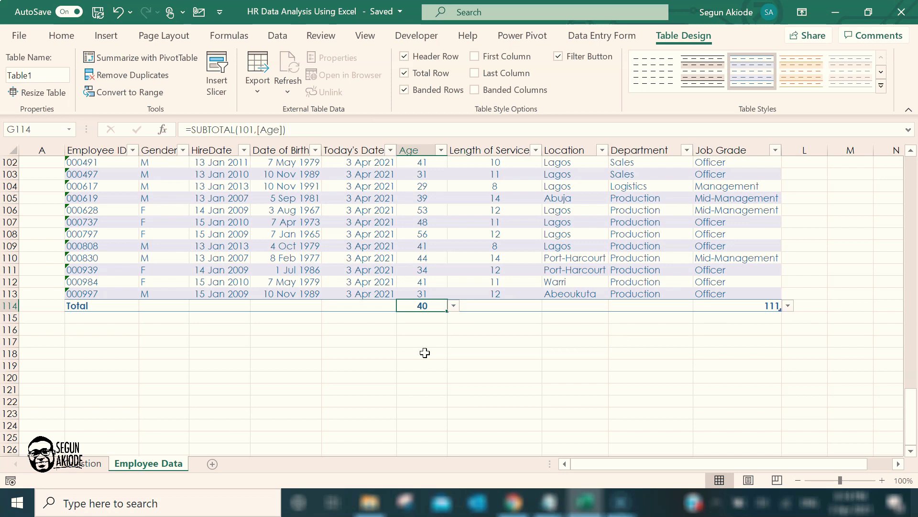
{"action": "left_click", "coordinate": [453, 306]}
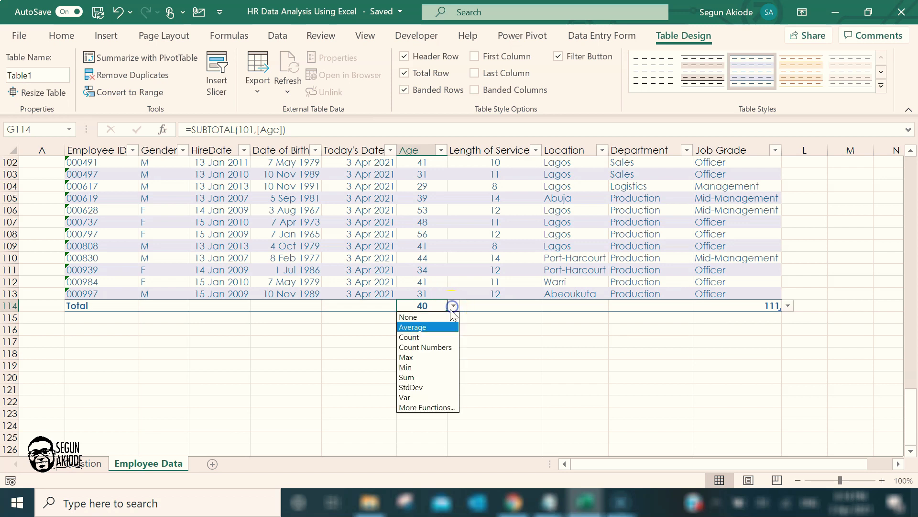
{"action": "left_click", "coordinate": [434, 326]}
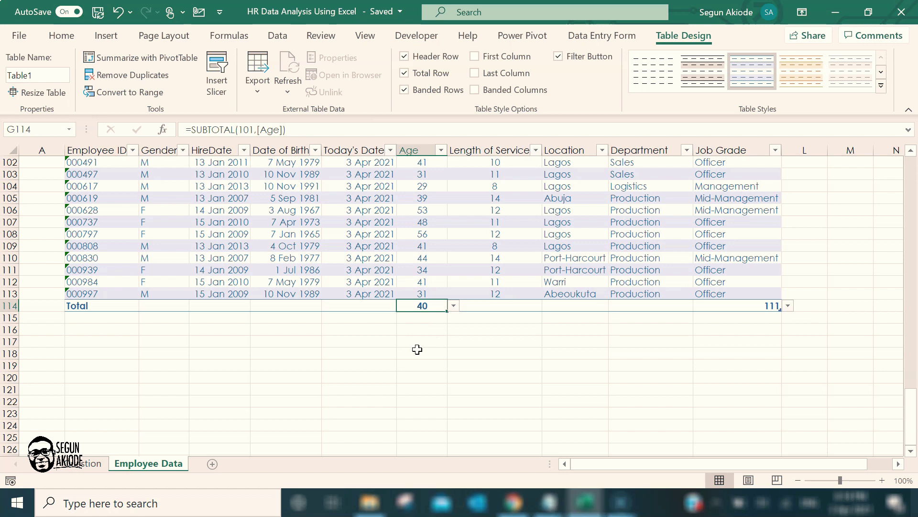
Step: Set the Length of Service column's total row function to Average
{"action": "left_click", "coordinate": [530, 304]}
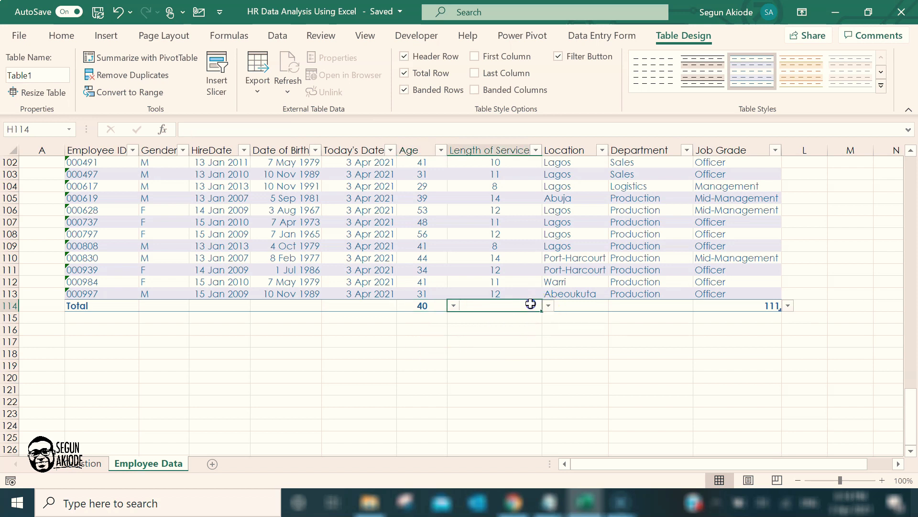
{"action": "left_click", "coordinate": [549, 306]}
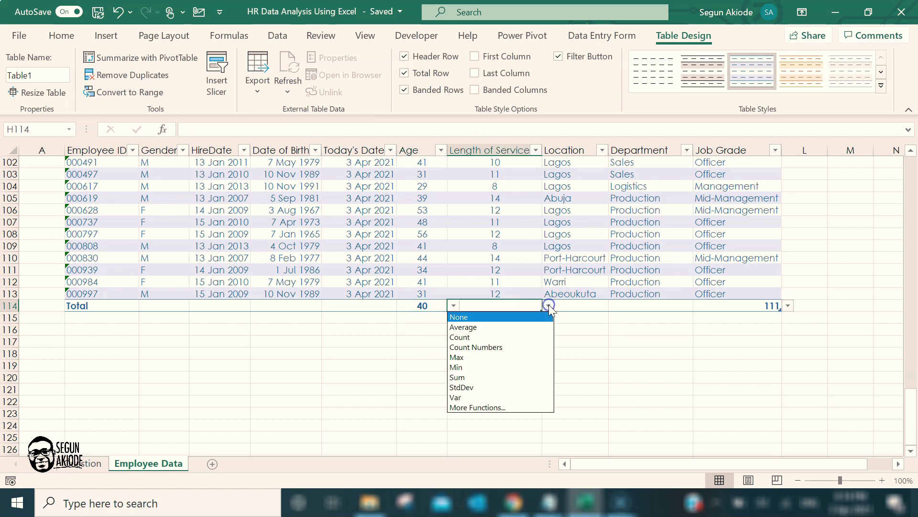
{"action": "left_click", "coordinate": [510, 331]}
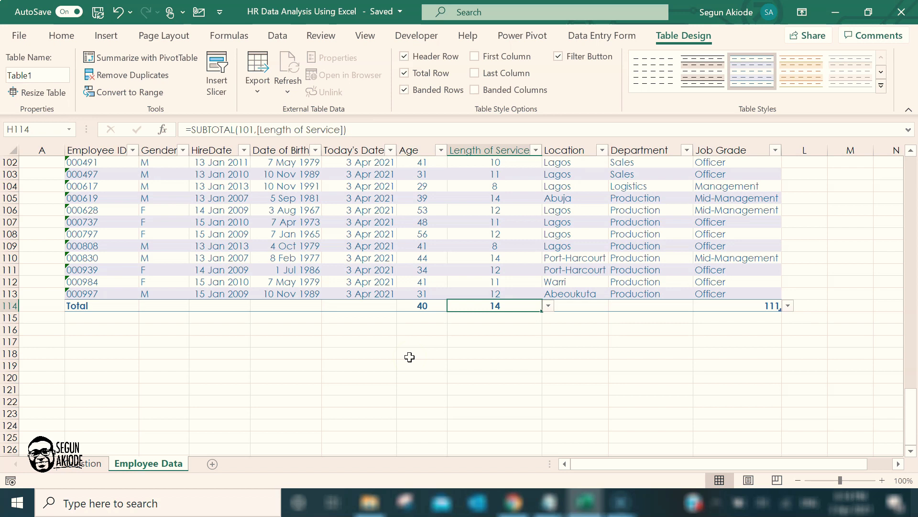
Step: Switch the Age column's total row function to Min and finally to Max to read the youngest and oldest ages
{"action": "left_click", "coordinate": [438, 307]}
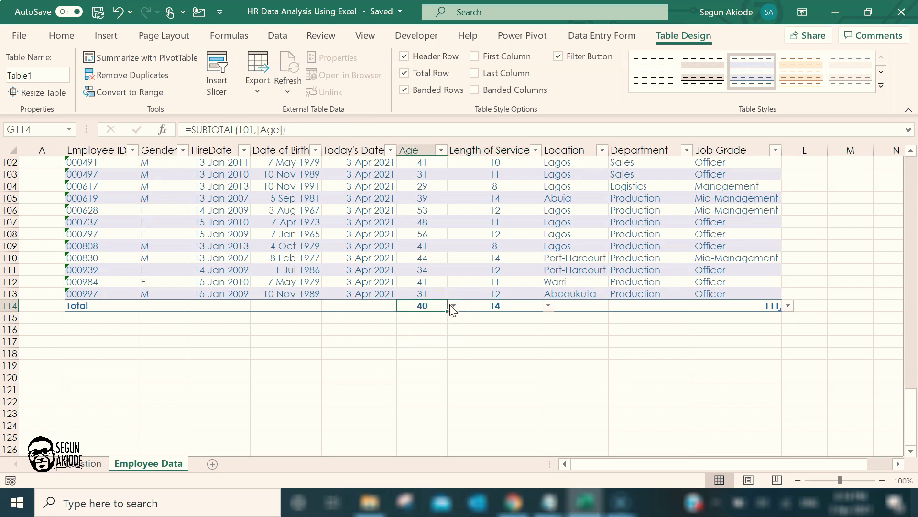
{"action": "left_click", "coordinate": [454, 306]}
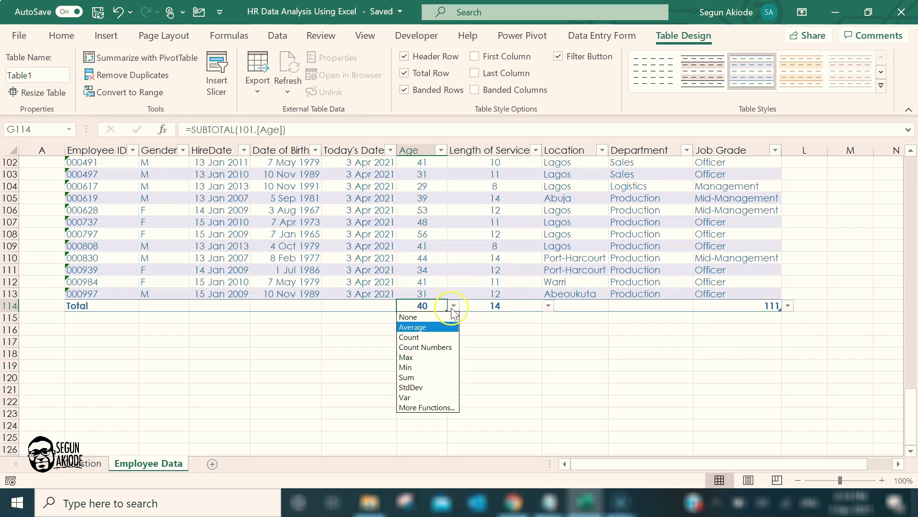
{"action": "left_click", "coordinate": [429, 367]}
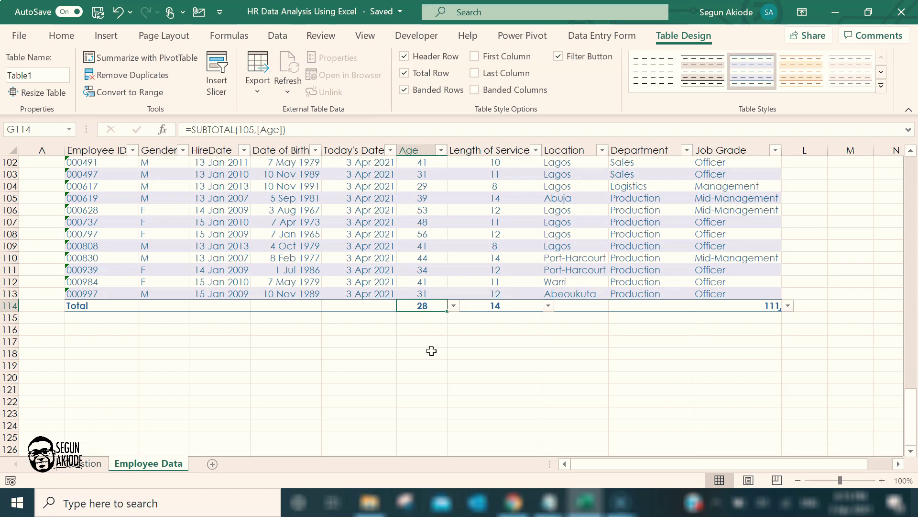
{"action": "left_click", "coordinate": [454, 307]}
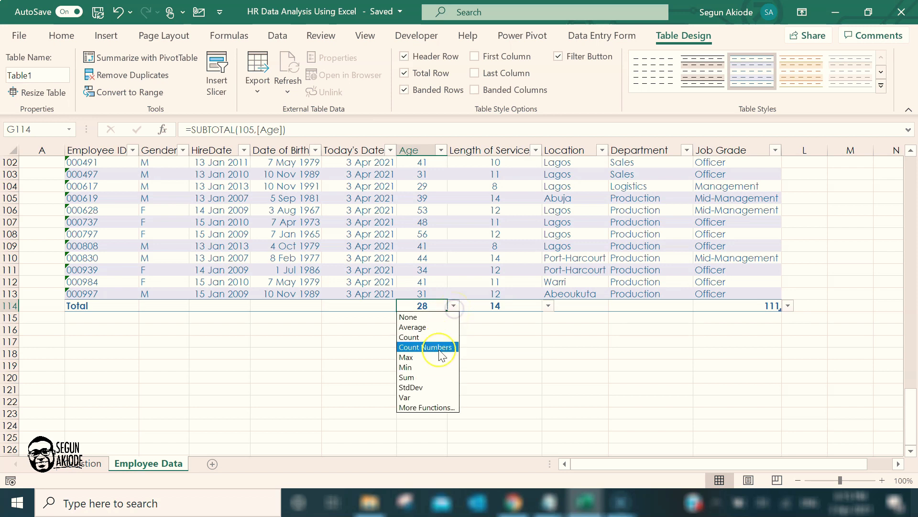
{"action": "left_click", "coordinate": [432, 357]}
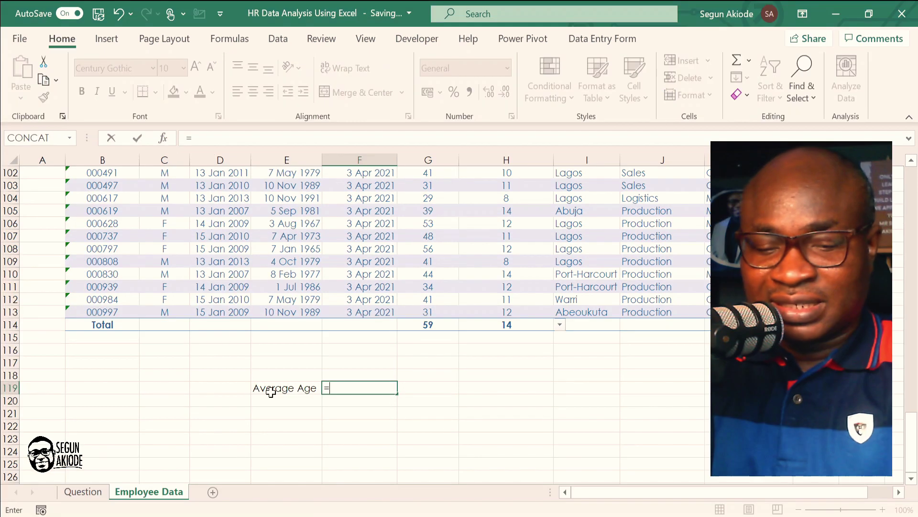
Step: Enter =40 as the average age in F119 and add a minimum-age label in E120 with the value 28 in F120
{"action": "type", "text": "=40"}
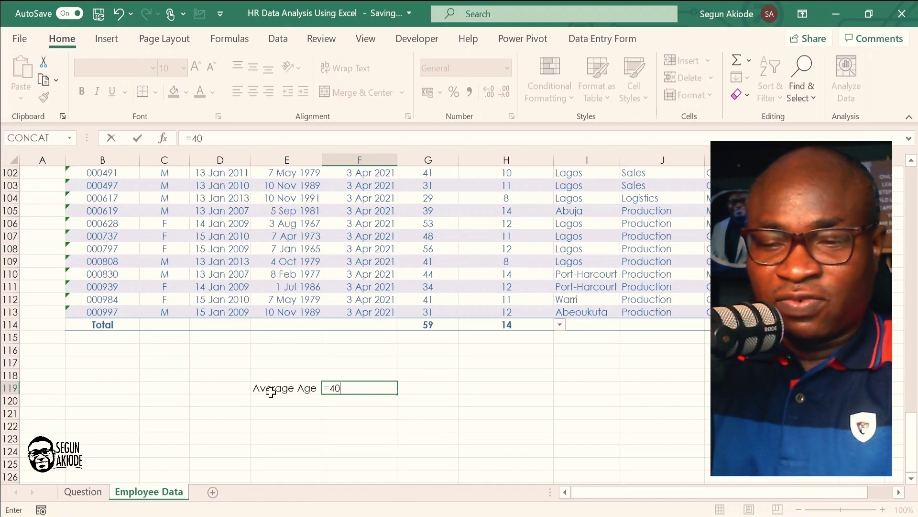
{"action": "left_click", "coordinate": [273, 398]}
{"action": "type", "text": "Mi"}
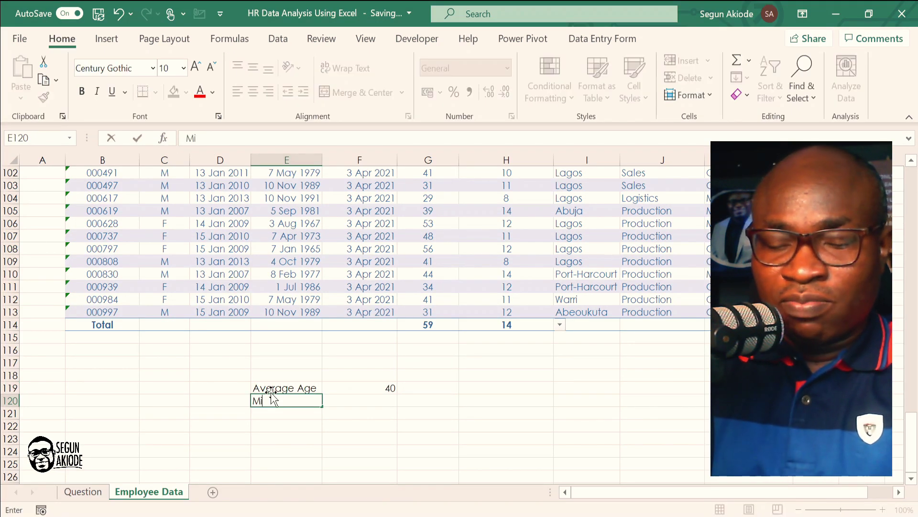
{"action": "type", "text": "nimimum AGe"}
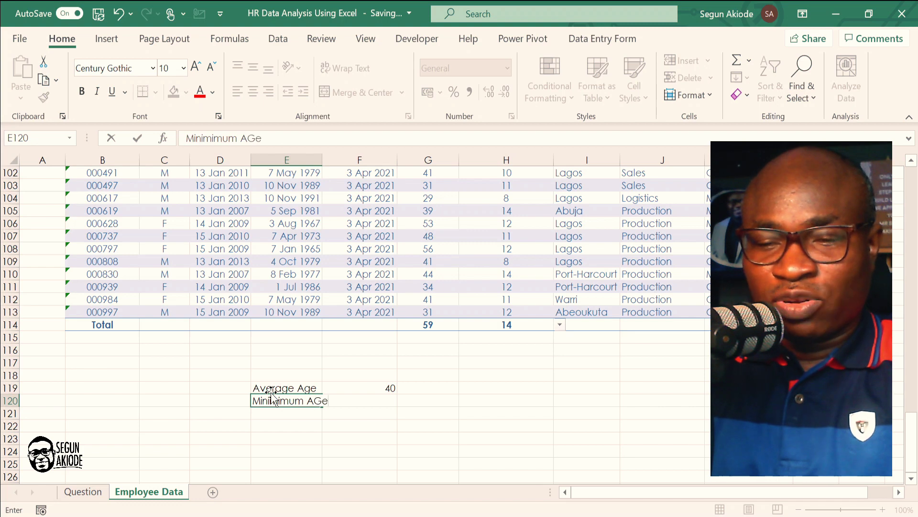
{"action": "key", "text": "BackSpace"}
{"action": "key", "text": "BackSpace"}
{"action": "type", "text": "ge"}
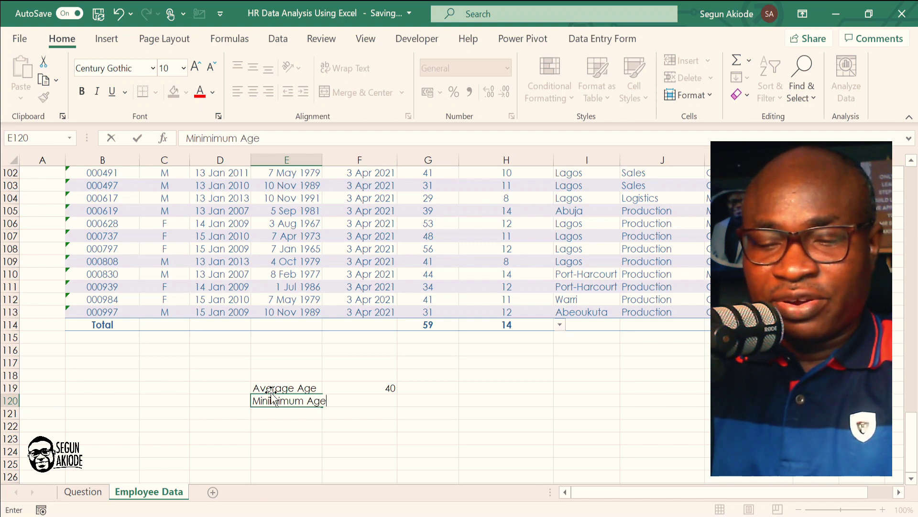
{"action": "key", "text": "Tab"}
{"action": "type", "text": "=MIN(G2:G113)"}
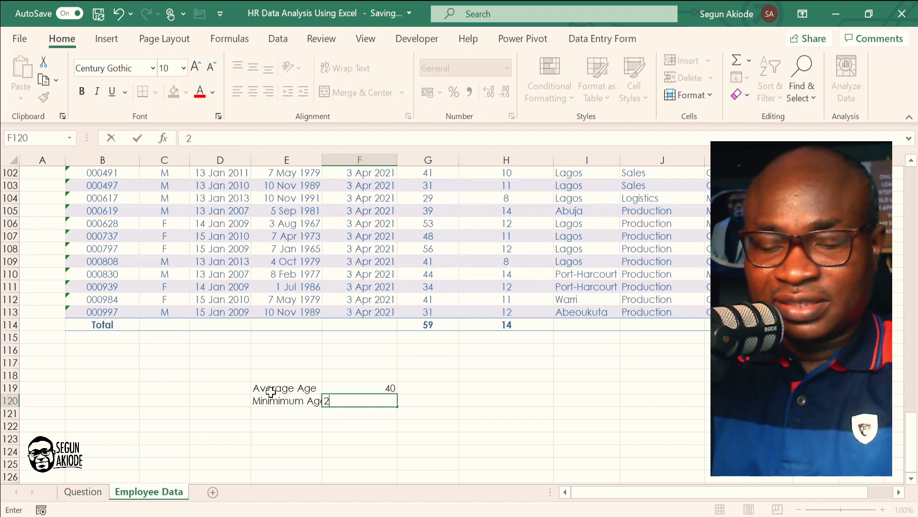
{"action": "key", "text": "Return"}
Step: Add the label "Max Age" in E121 with the value 59 in F121
{"action": "type", "text": "Mana"}
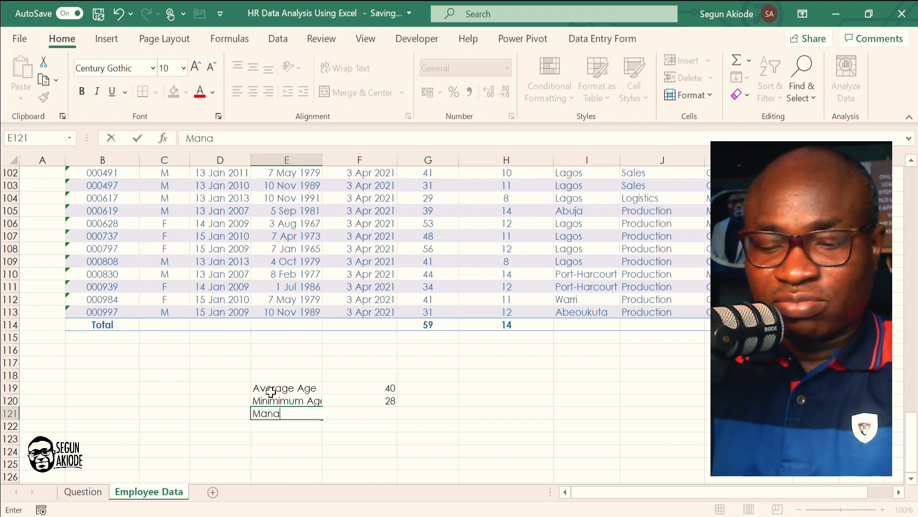
{"action": "key", "text": "BackSpace"}
{"action": "key", "text": "BackSpace"}
{"action": "type", "text": "x Age"}
{"action": "key", "text": "Tab"}
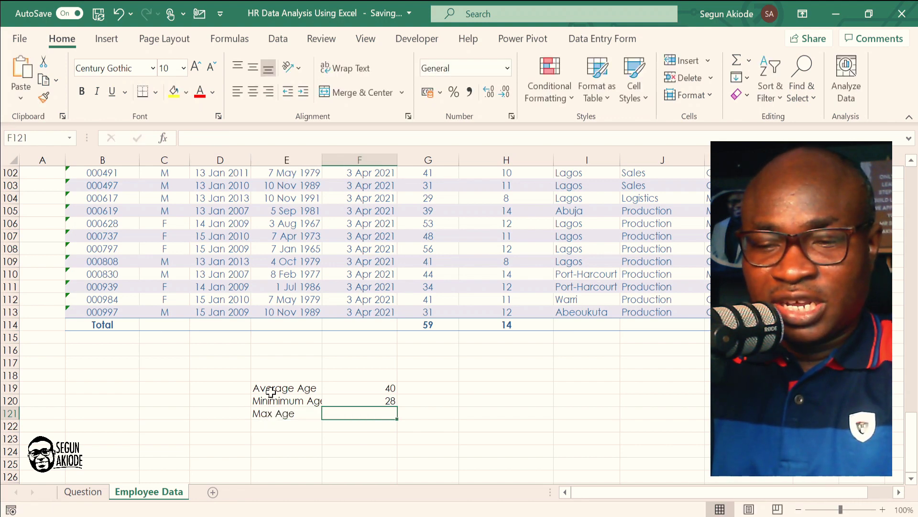
{"action": "type", "text": "59"}
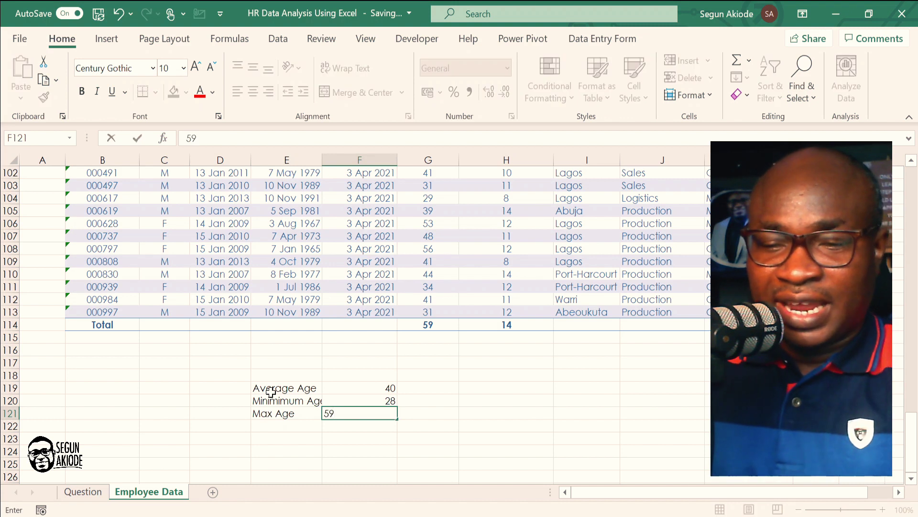
Step: Shorten the minimum-age label in E120 to "Min. Age"
{"action": "left_click", "coordinate": [299, 402]}
{"action": "double_click", "coordinate": [302, 401]}
{"action": "key", "text": "BackSpace"}
{"action": "key", "text": "BackSpace"}
{"action": "key", "text": "BackSpace"}
{"action": "key", "text": "BackSpace"}
{"action": "key", "text": "BackSpace"}
{"action": "key", "text": "BackSpace"}
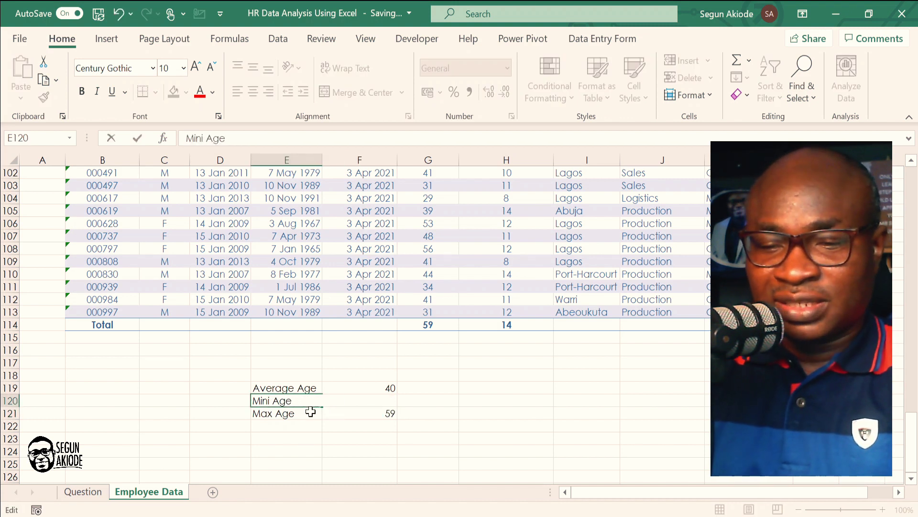
{"action": "type", "text": "."}
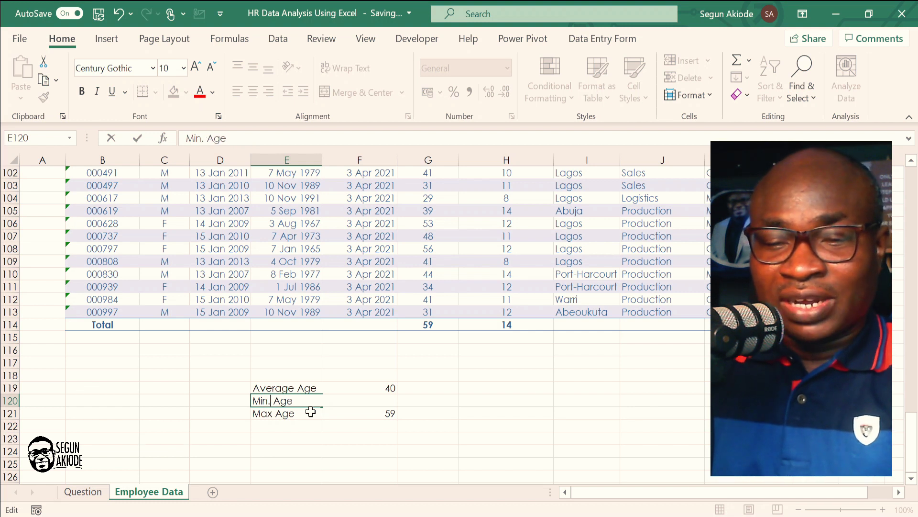
{"action": "left_click", "coordinate": [314, 441]}
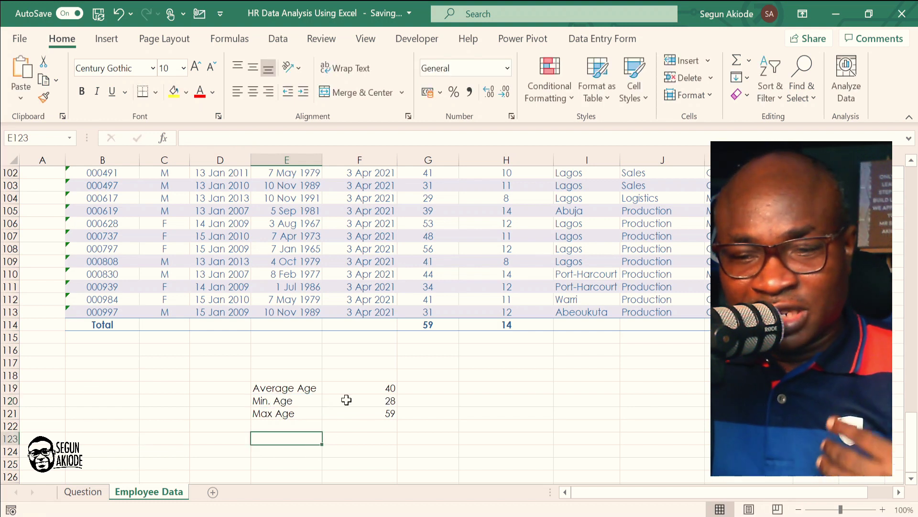
Step: Center the age summary in E119:F121, but left-align its labels in E119:E121
{"action": "left_click_drag", "start_coordinate": [311, 389], "coordinate": [374, 412]}
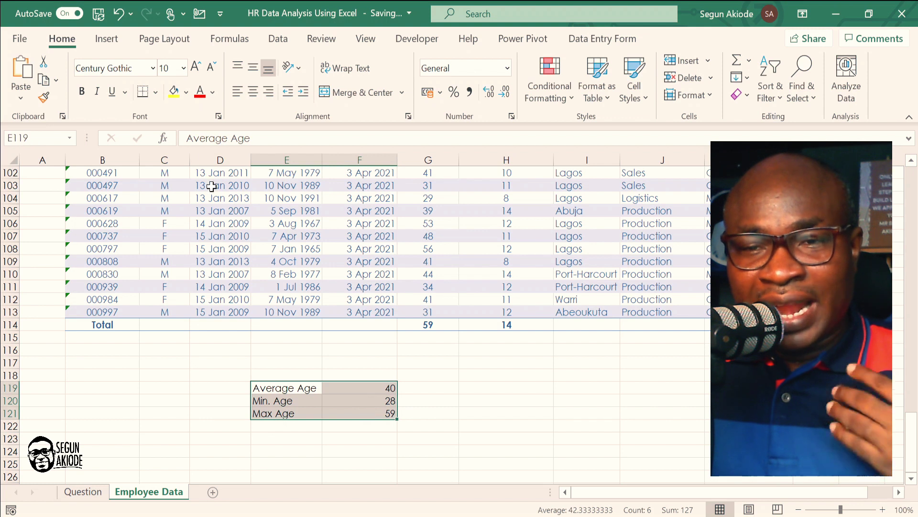
{"action": "left_click", "coordinate": [257, 88]}
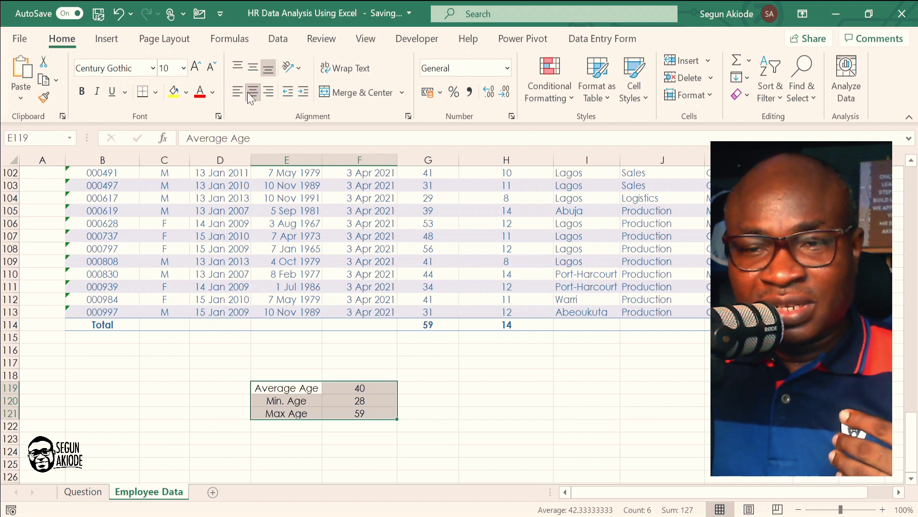
{"action": "left_click", "coordinate": [296, 389]}
{"action": "left_click_drag", "start_coordinate": [296, 389], "coordinate": [294, 411]}
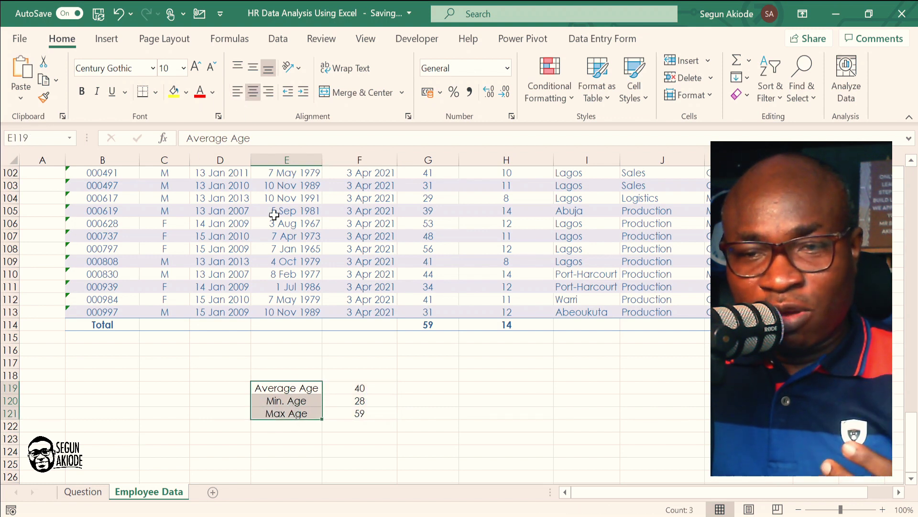
{"action": "left_click", "coordinate": [238, 91]}
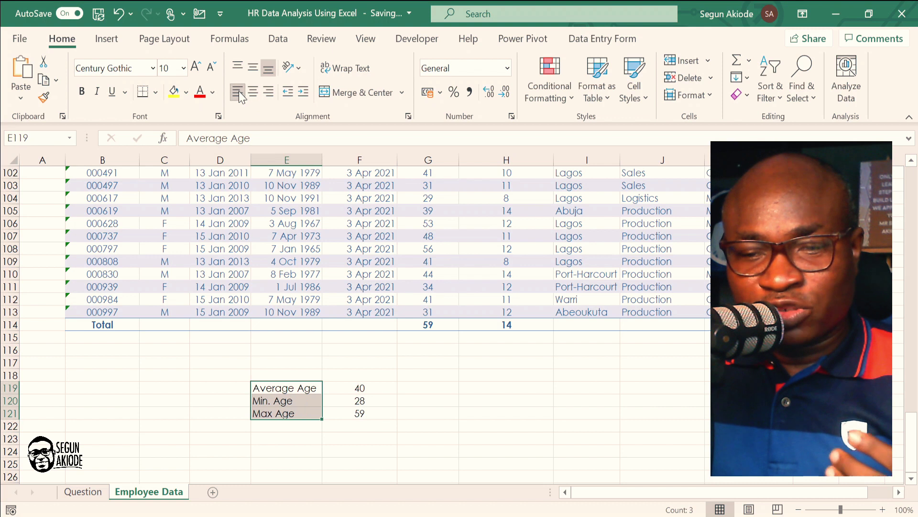
{"action": "left_click", "coordinate": [374, 415]}
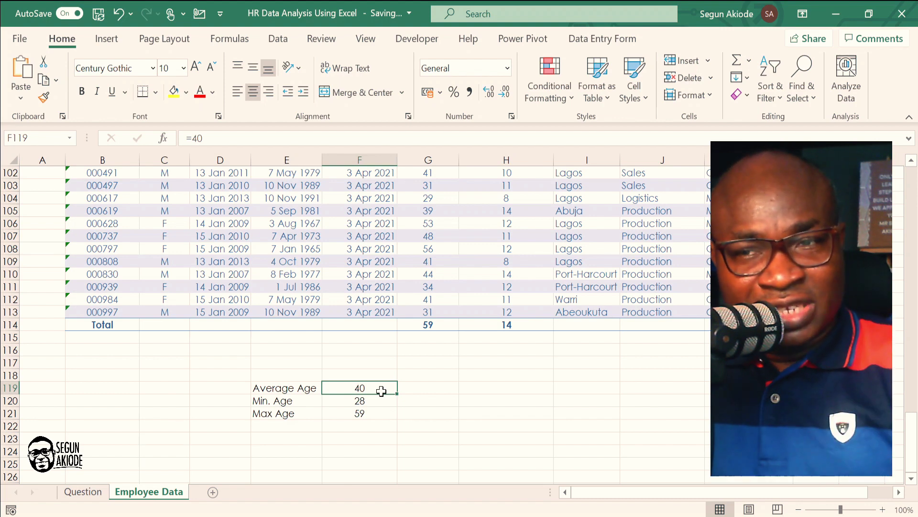
Step: Enter the average length of service, 14, in H119 beside the age summary
{"action": "left_click_drag", "start_coordinate": [432, 388], "coordinate": [478, 415]}
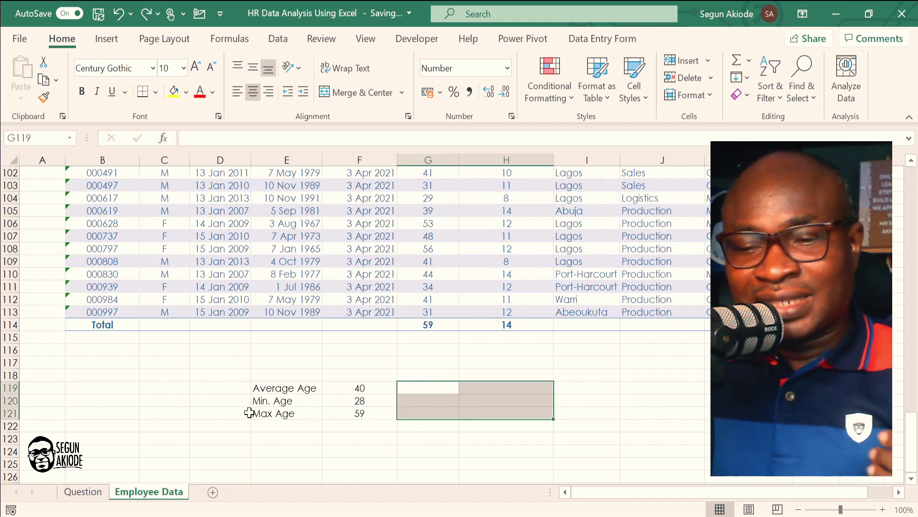
{"action": "left_click", "coordinate": [451, 414]}
{"action": "left_click", "coordinate": [513, 386]}
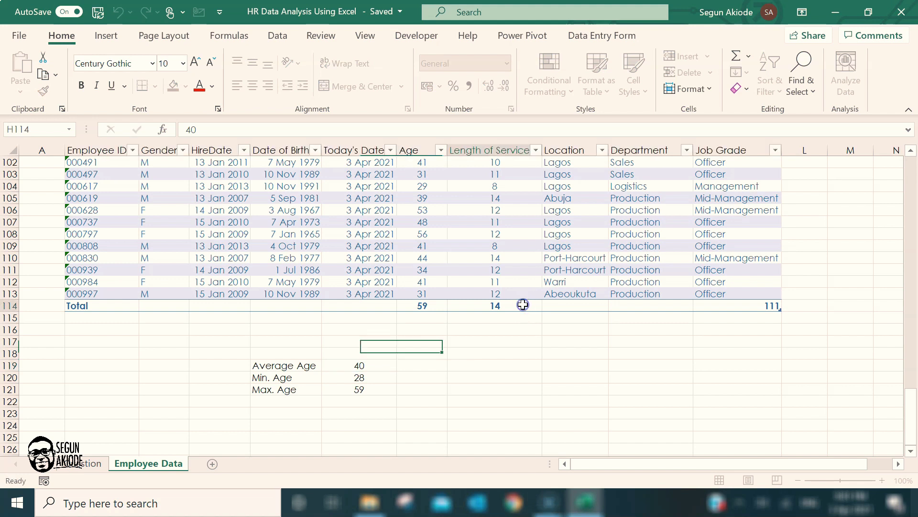
{"action": "left_click", "coordinate": [522, 305]}
{"action": "left_click", "coordinate": [548, 306]}
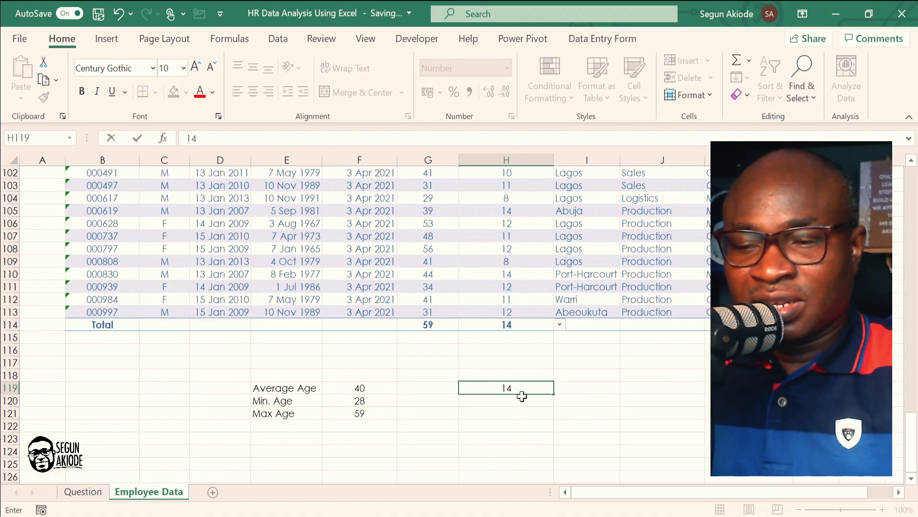
{"action": "key", "text": "Return"}
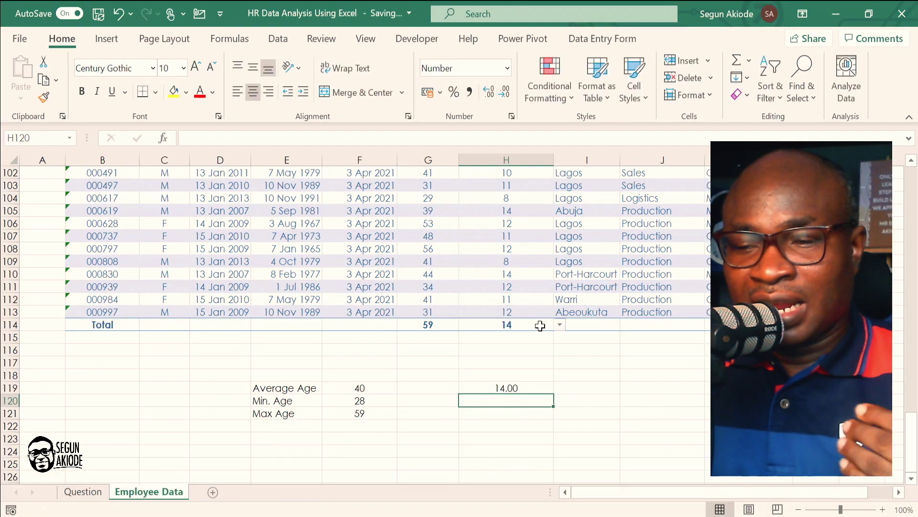
Step: Format the length-of-service summary cells H119:H121 to show no decimal places
{"action": "left_click_drag", "start_coordinate": [526, 388], "coordinate": [515, 414]}
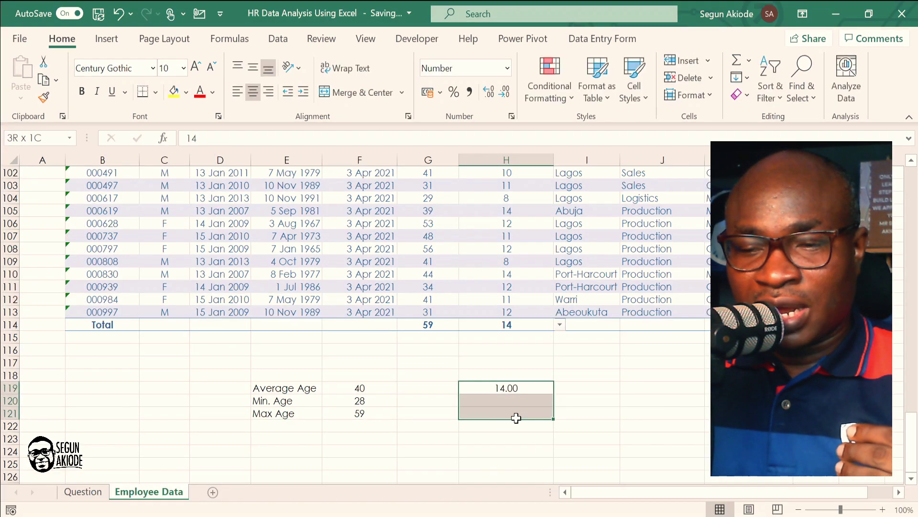
{"action": "left_click", "coordinate": [505, 93]}
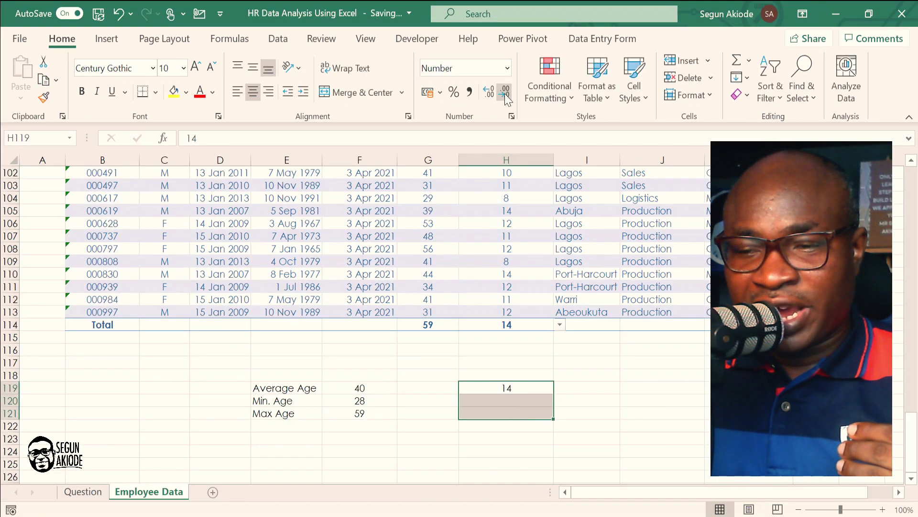
{"action": "left_click", "coordinate": [517, 387]}
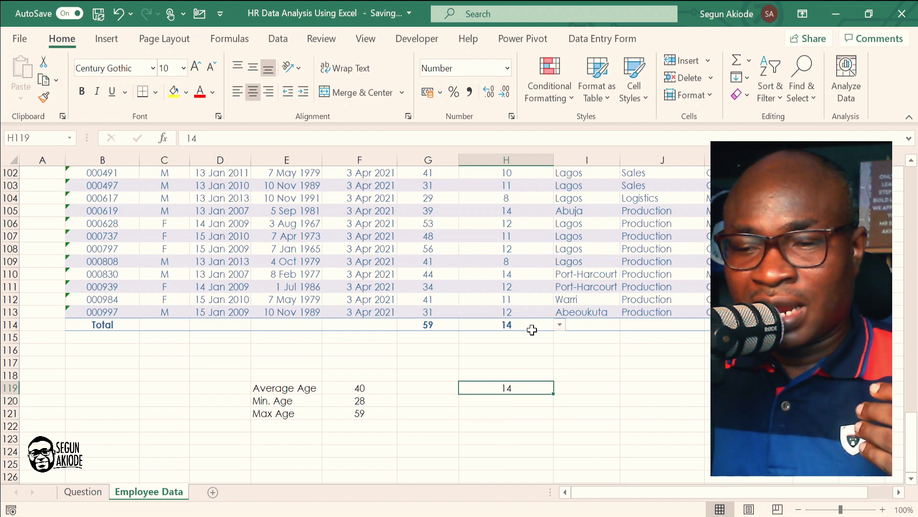
Step: Switch the Length of Service column's total row function to Min and enter 7 in H120
{"action": "left_click", "coordinate": [560, 325]}
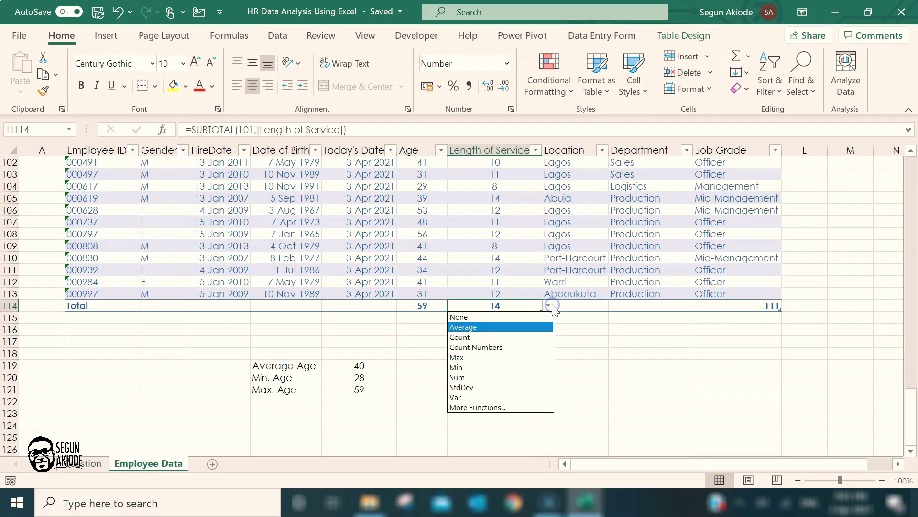
{"action": "left_click", "coordinate": [474, 367]}
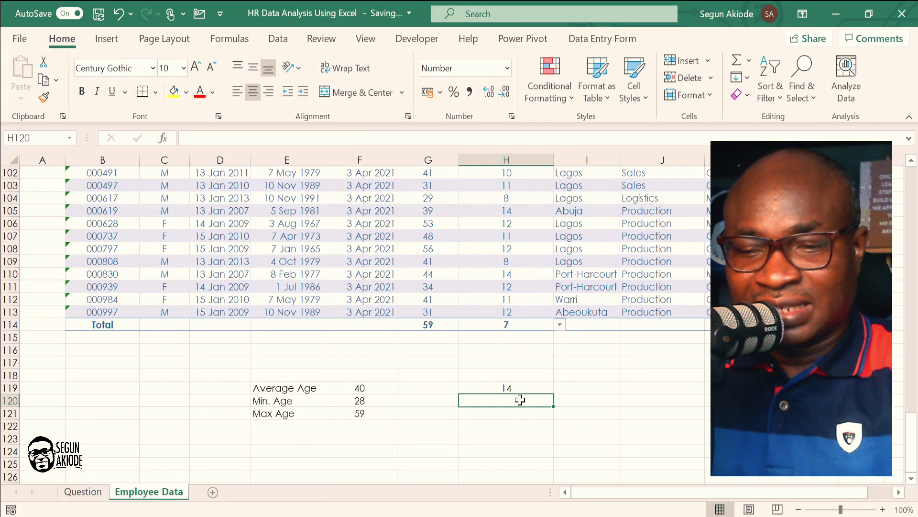
{"action": "type", "text": "7"}
{"action": "key", "text": "Return"}
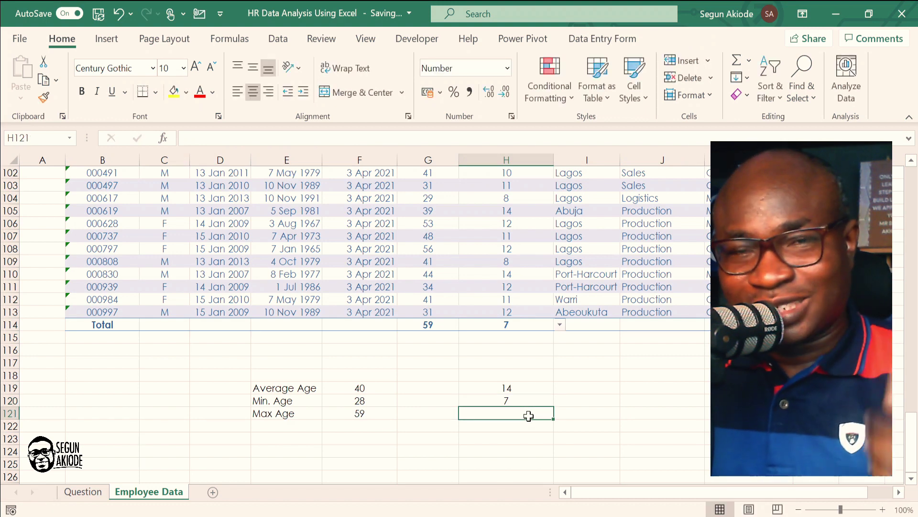
Step: Change the Length of Service column's total row function to Max and enter 23 in H121
{"action": "left_click", "coordinate": [546, 324]}
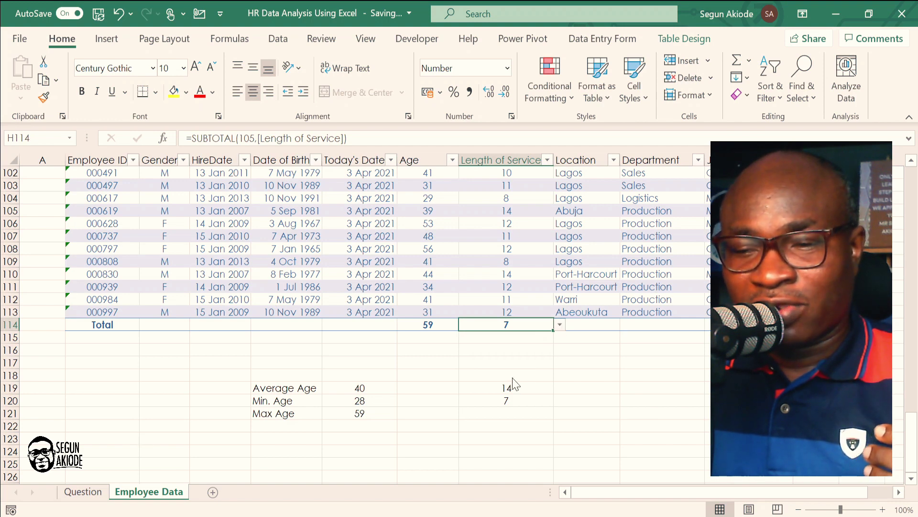
{"action": "left_click", "coordinate": [523, 410]}
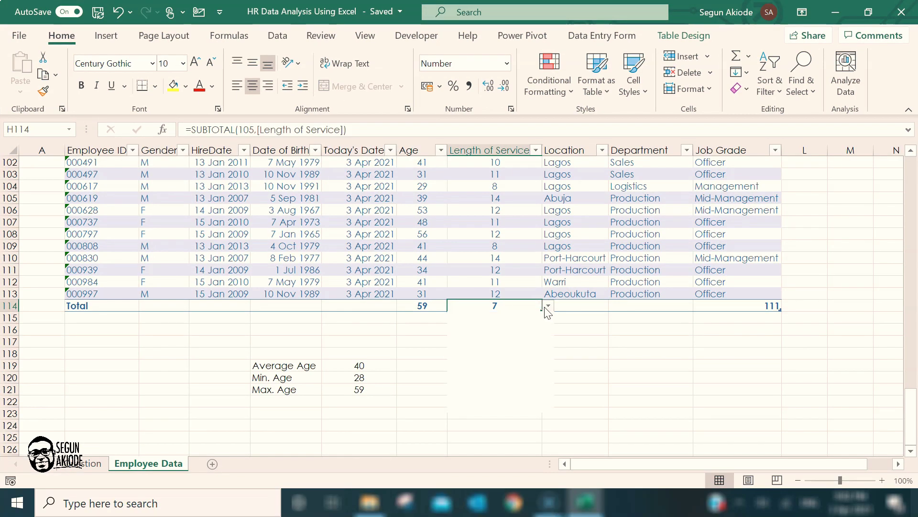
{"action": "left_click", "coordinate": [560, 324]}
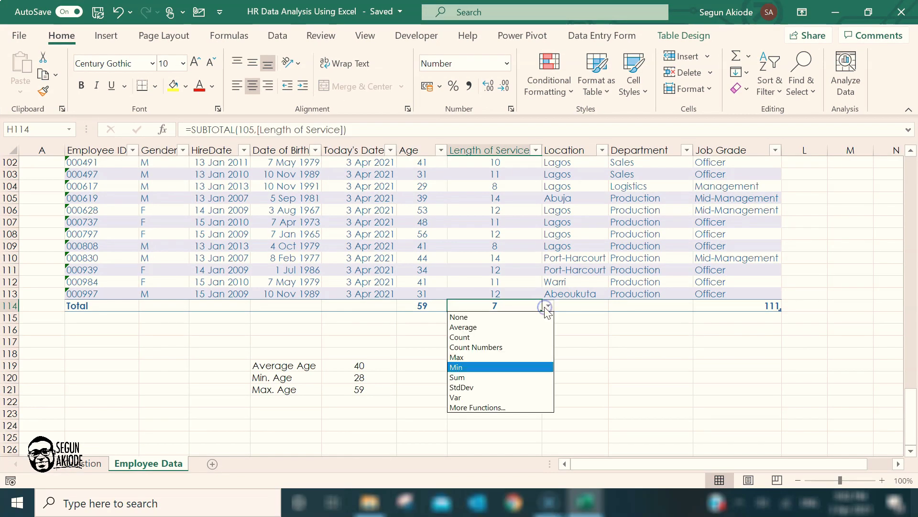
{"action": "left_click", "coordinate": [494, 356]}
{"action": "left_click", "coordinate": [509, 393]}
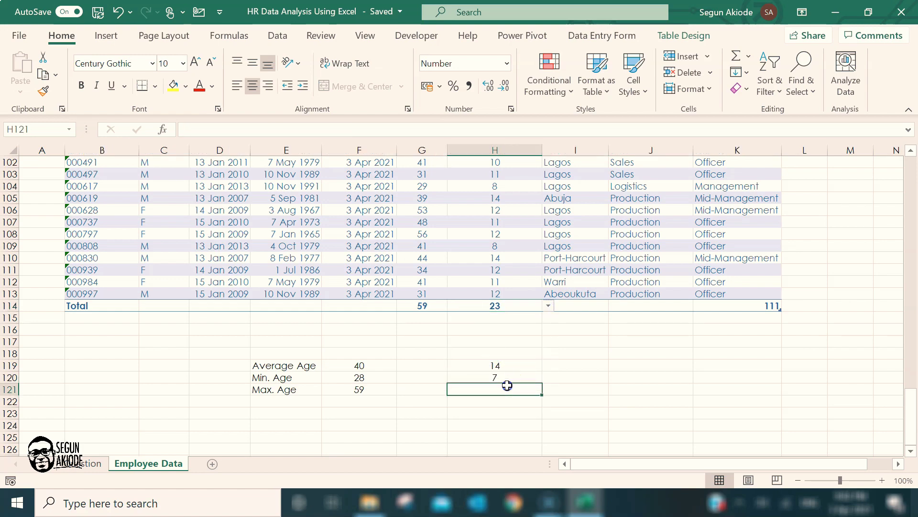
{"action": "type", "text": "23"}
{"action": "key", "text": "Return"}
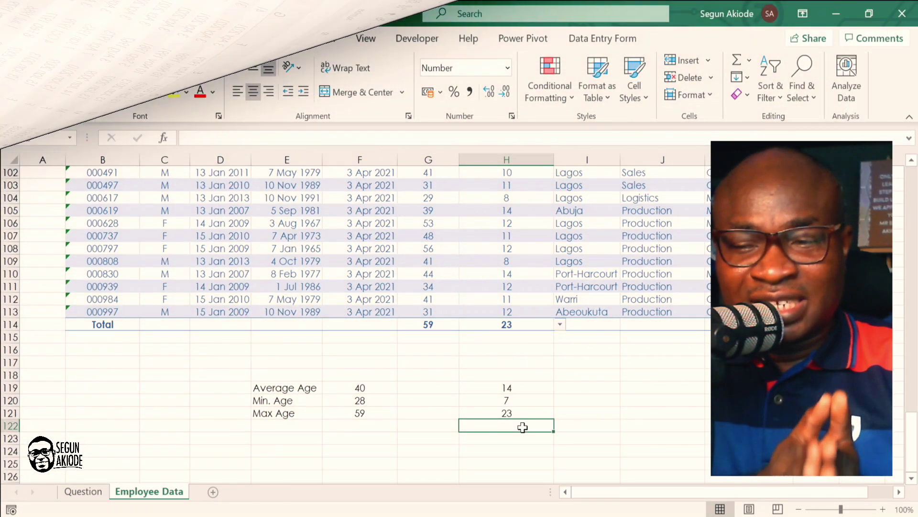